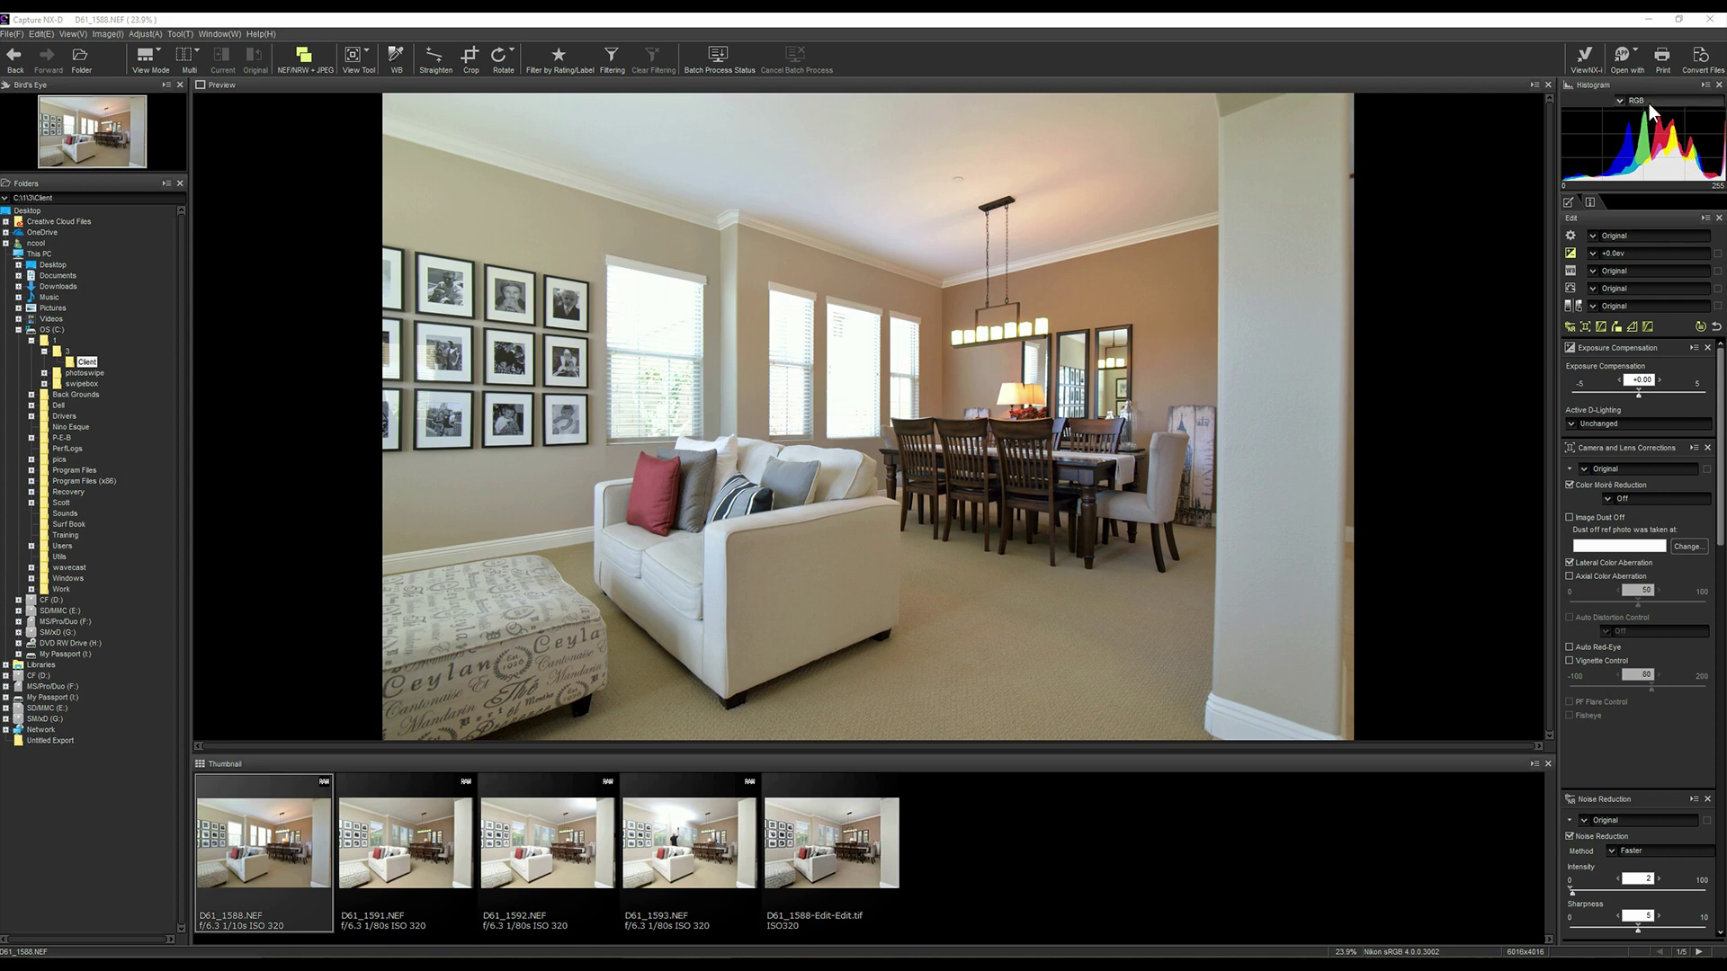
# Step: Undock Capture NX-D's histogram into a floating window and drag it left over the preview
pyautogui.click(1705, 86)
pyautogui.click(1707, 93)
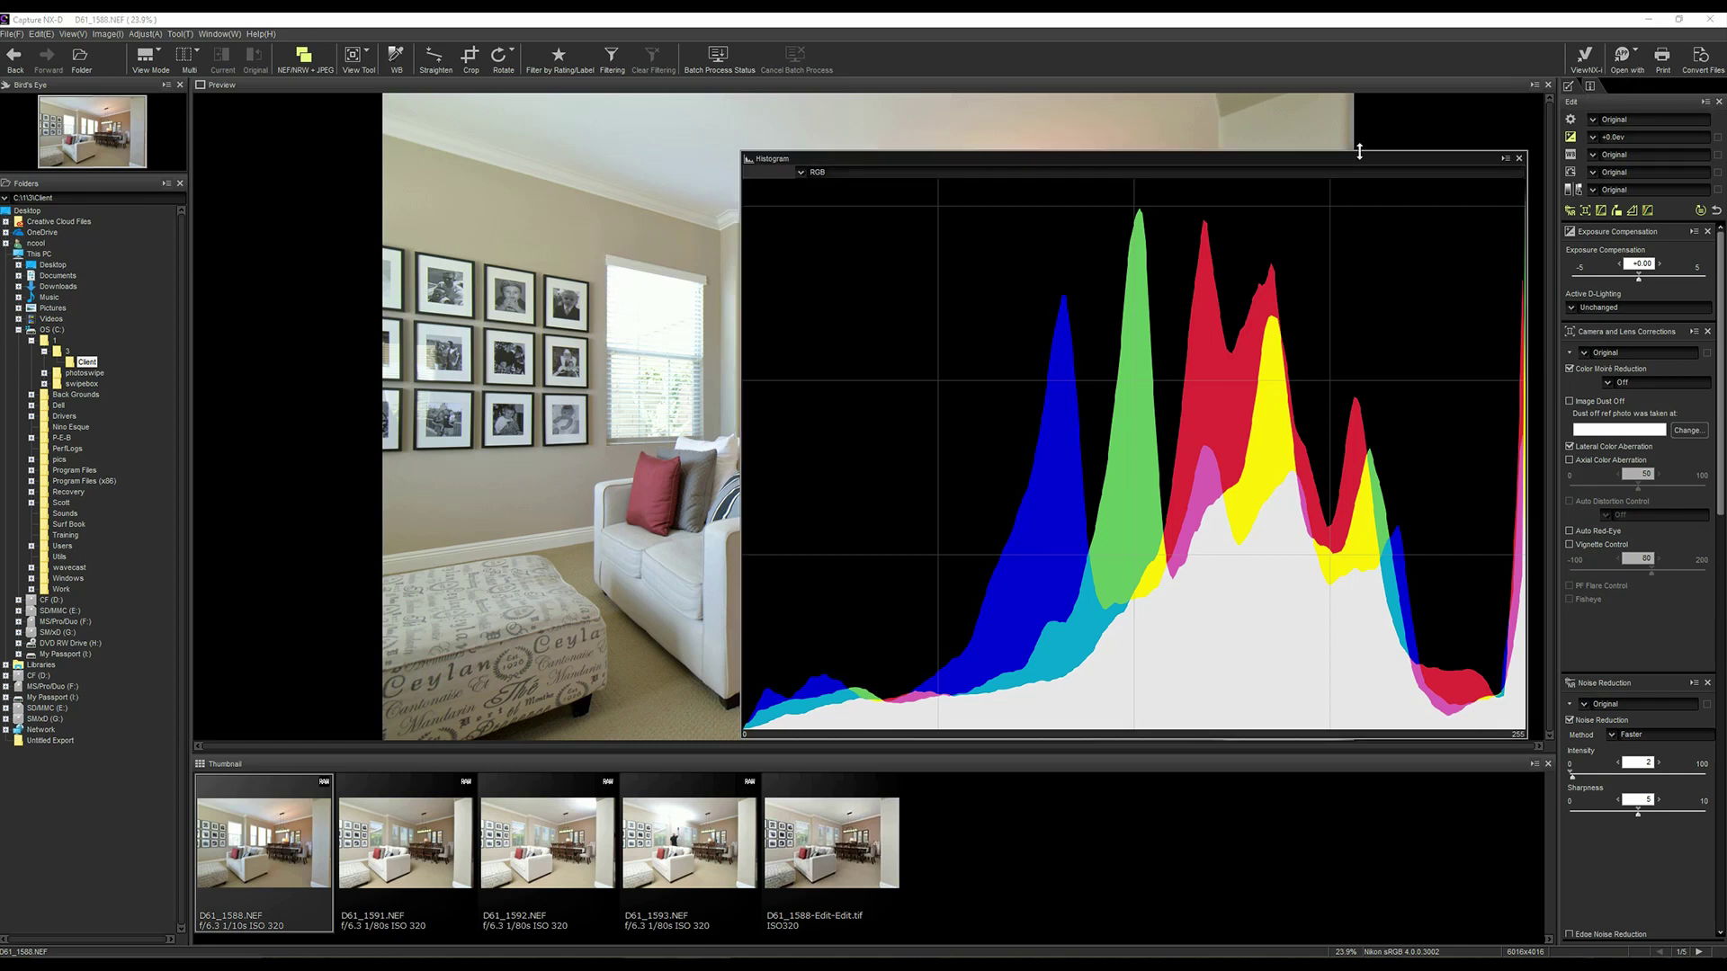
pyautogui.moveTo(1367, 165); pyautogui.dragTo(1119, 165)
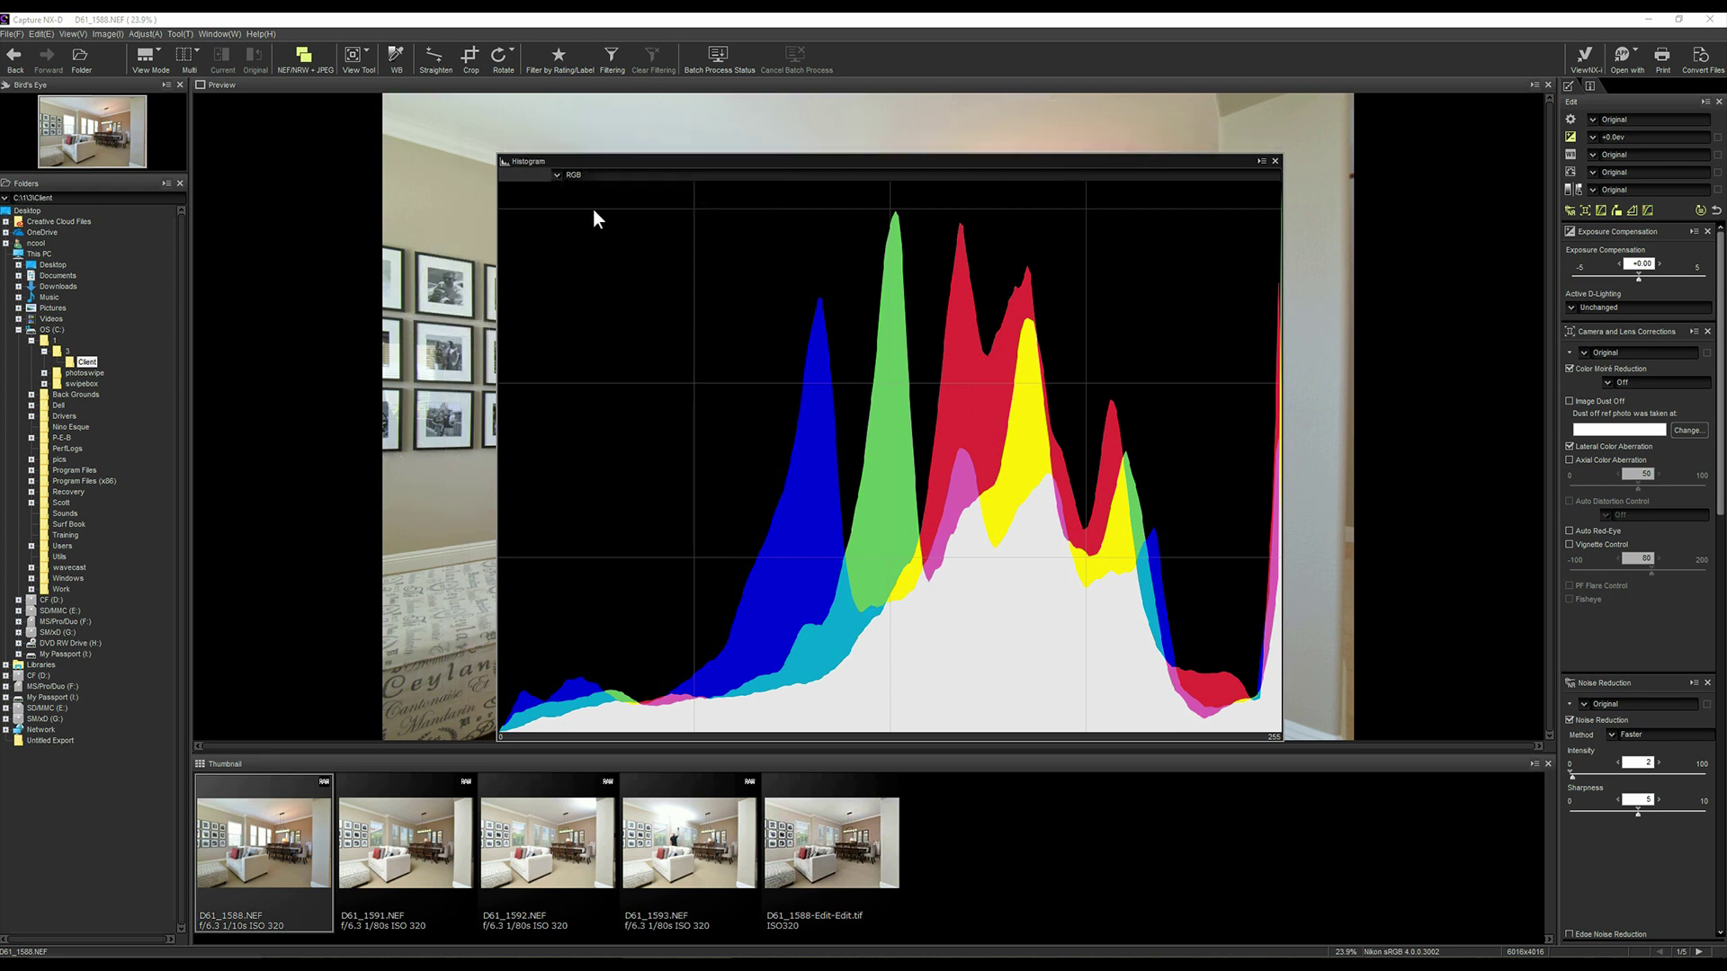
pyautogui.click(559, 175)
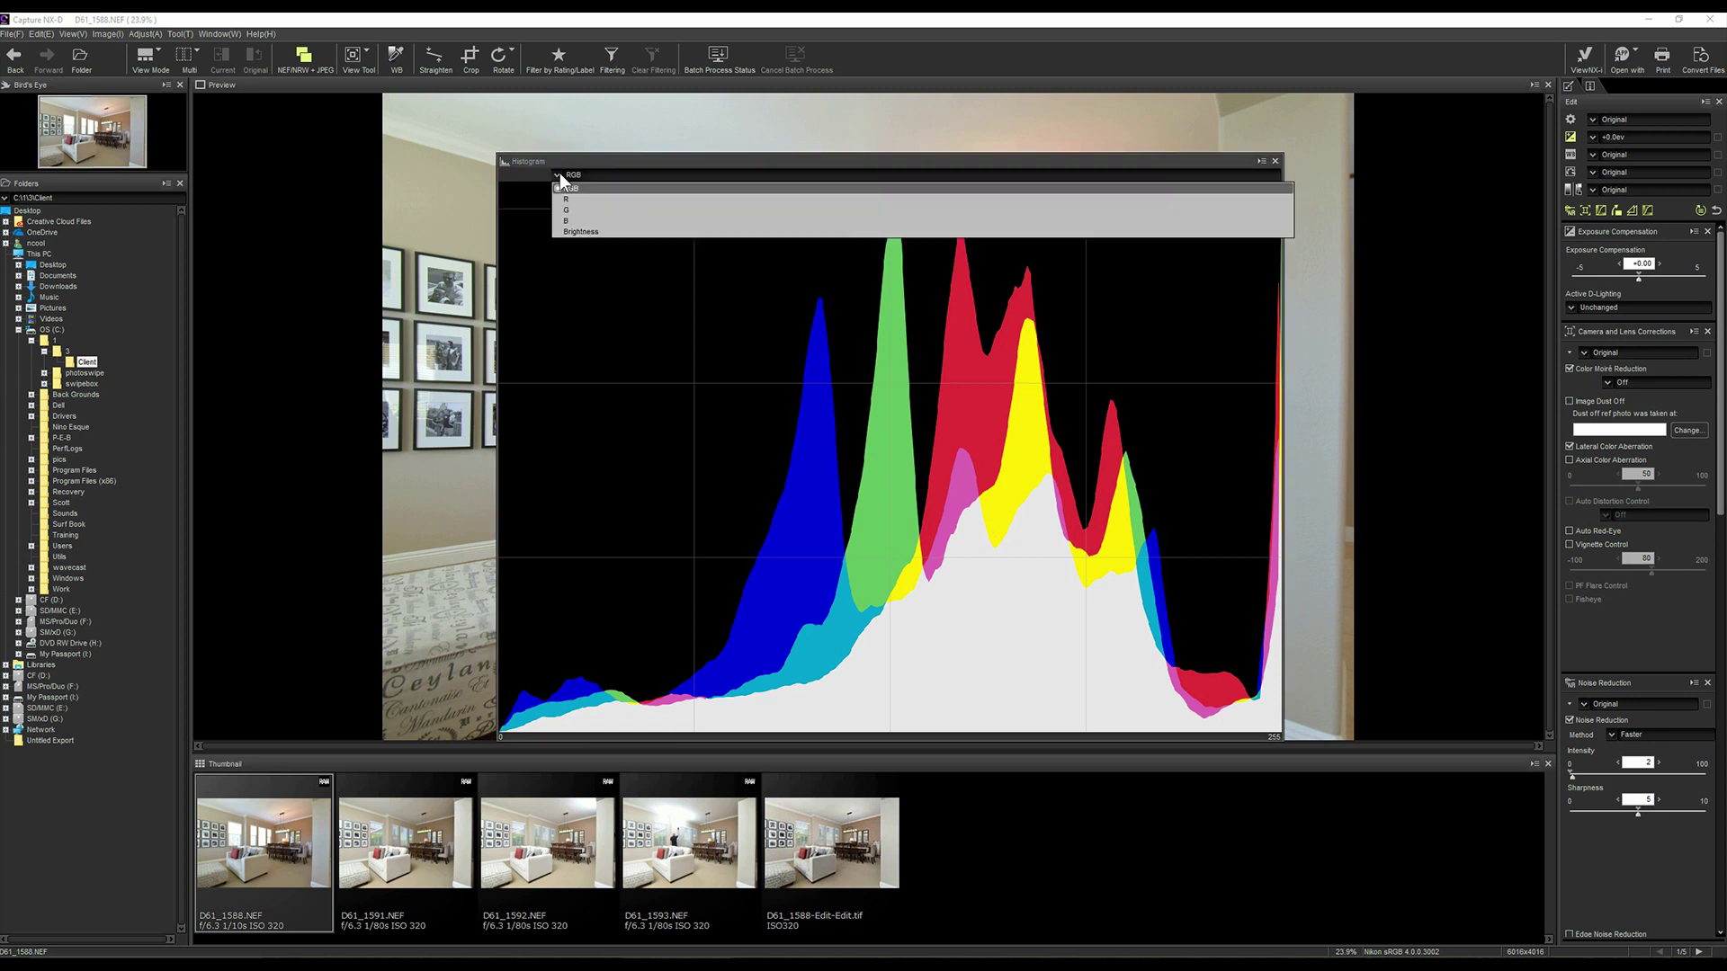
# Step: Set the histogram to the Brightness channel, then dock the floating window back into the side panel
pyautogui.click(589, 232)
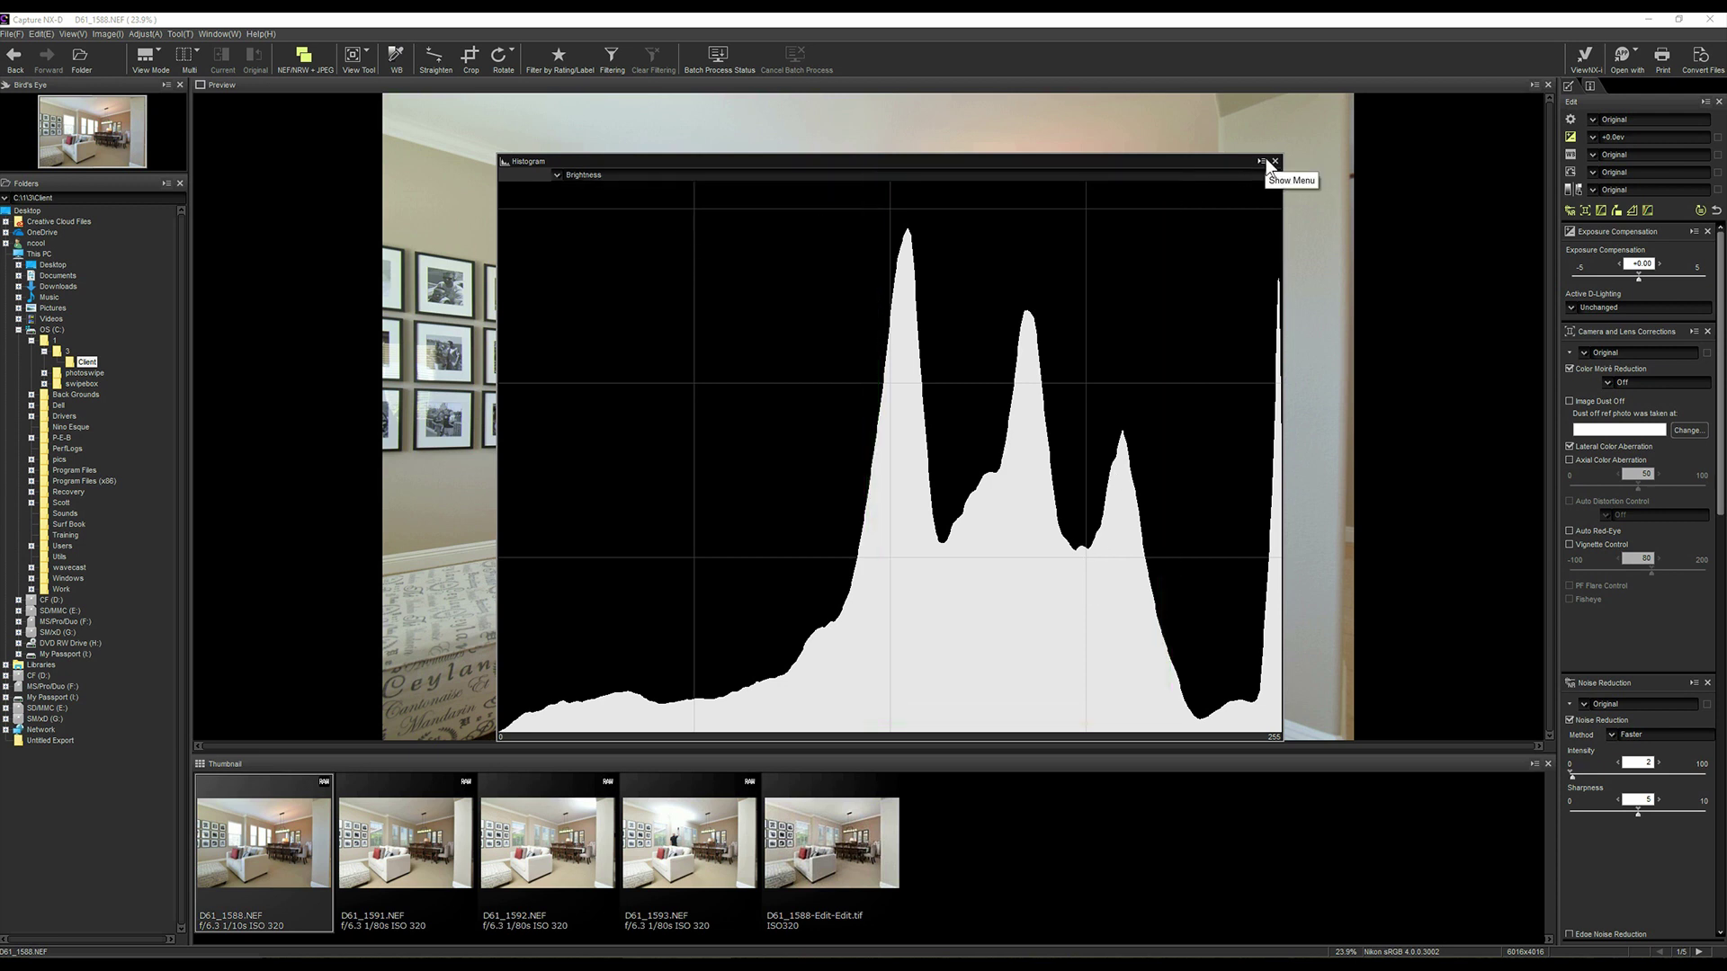
pyautogui.moveTo(1137, 167); pyautogui.dragTo(1262, 206)
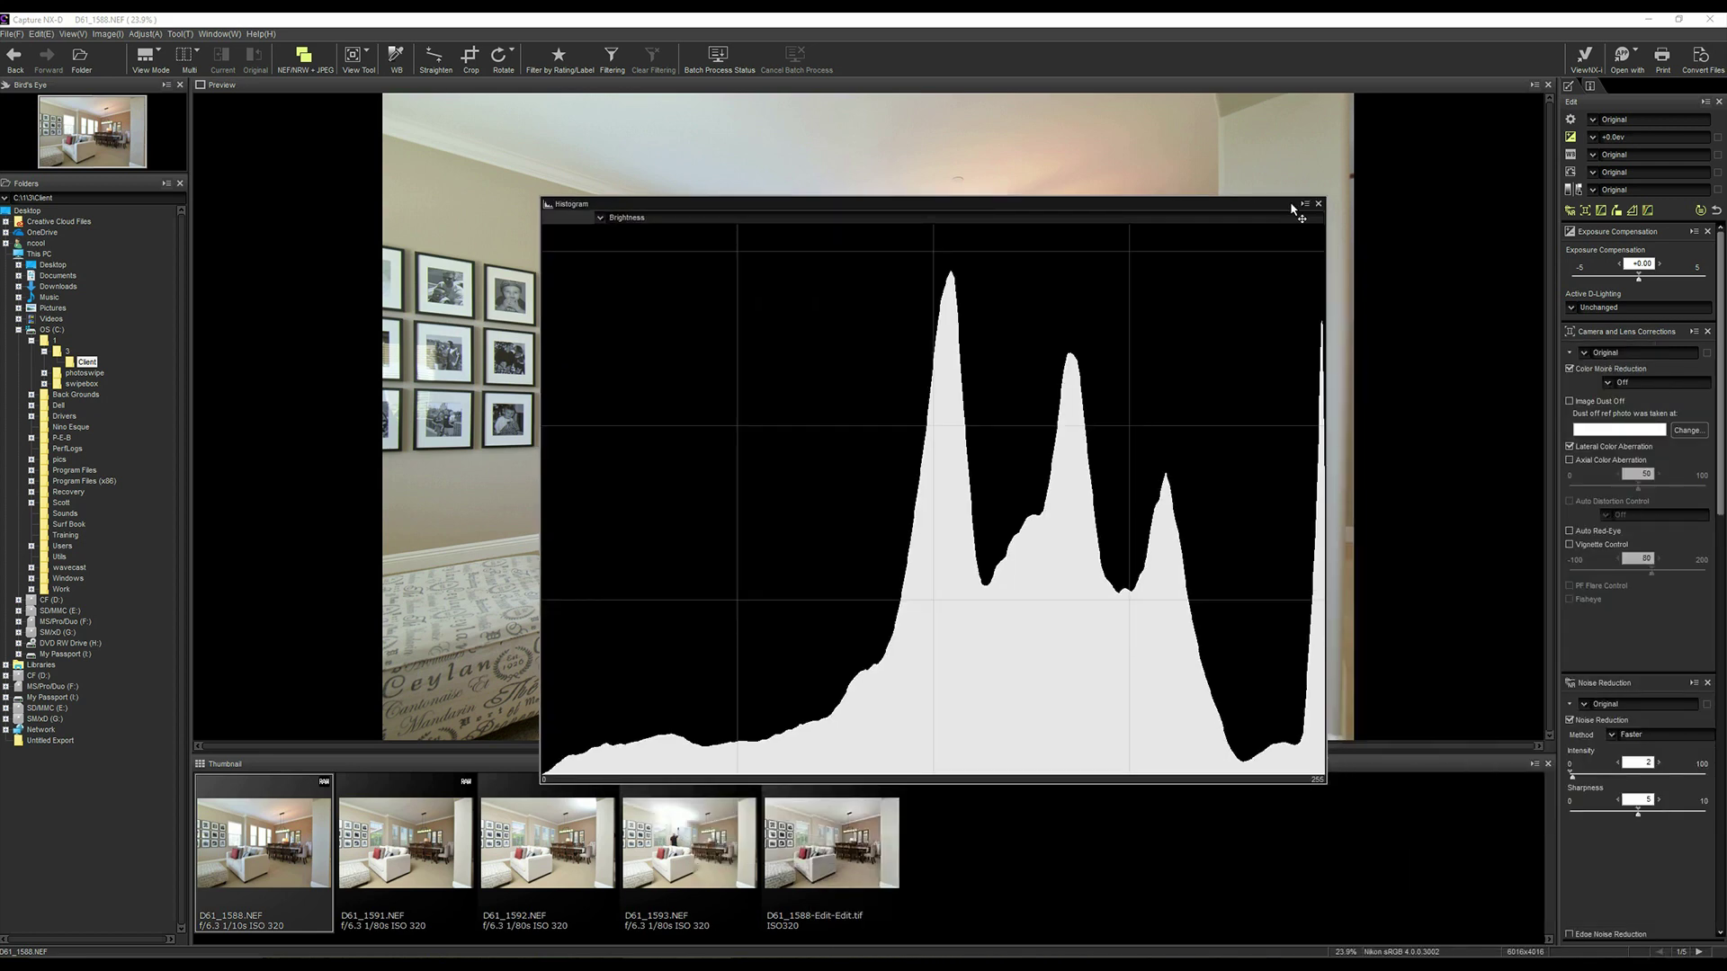
pyautogui.click(1304, 203)
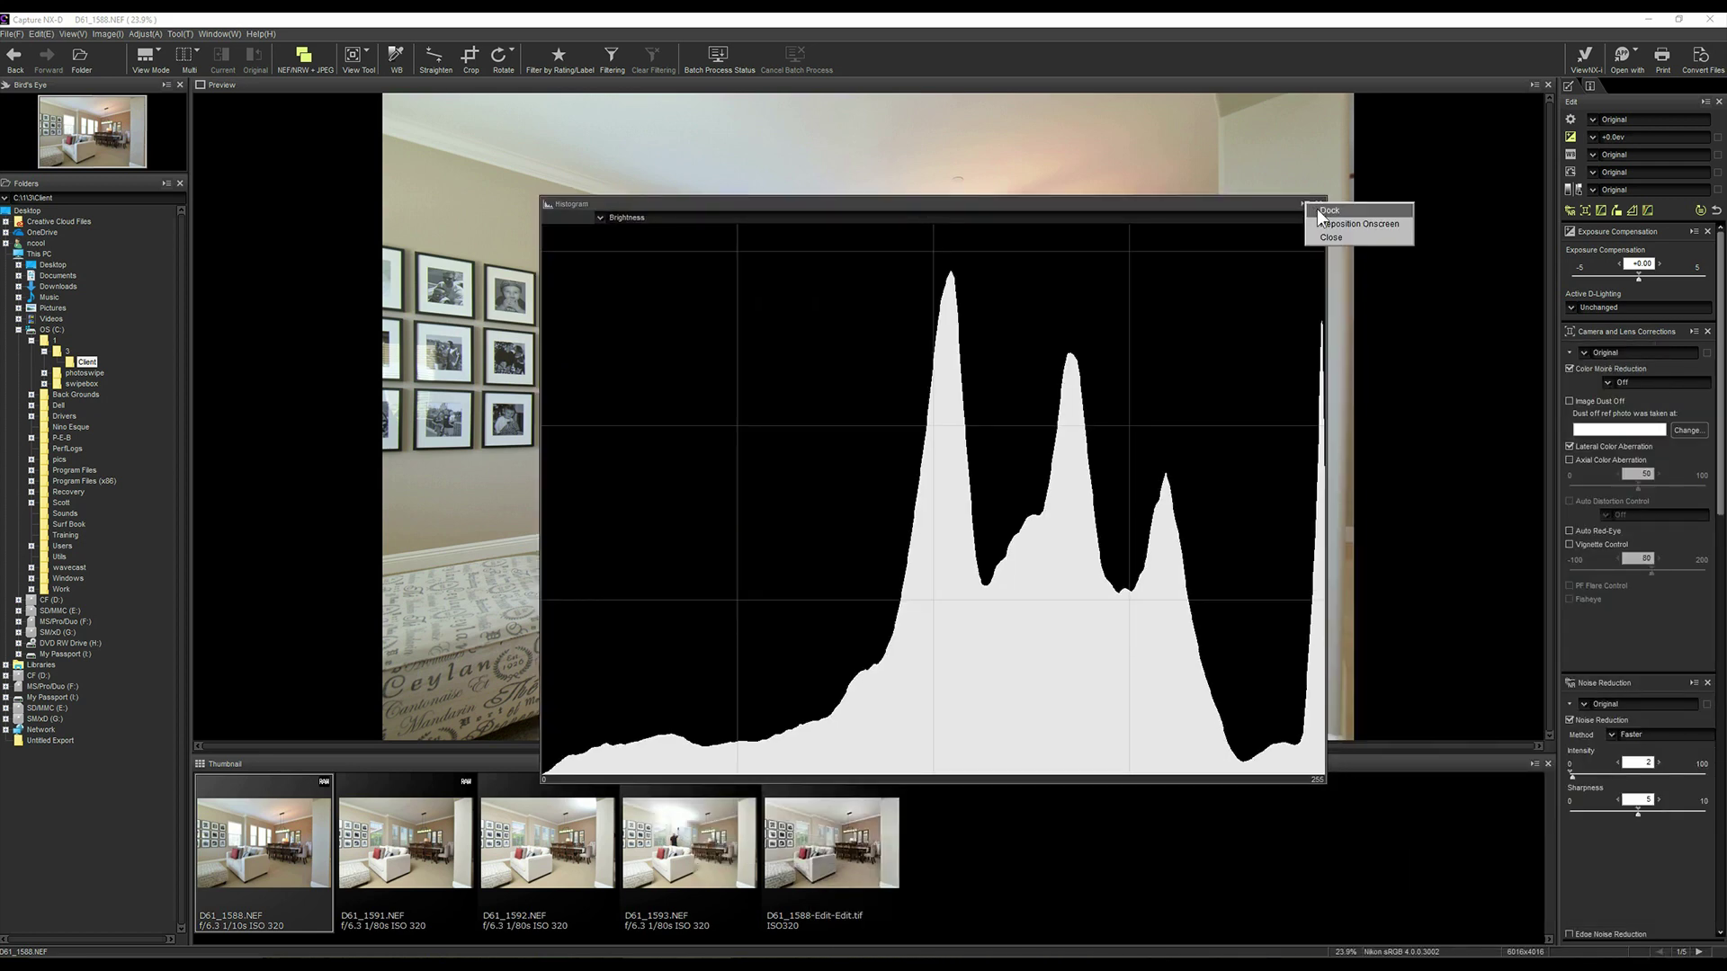
pyautogui.click(1319, 210)
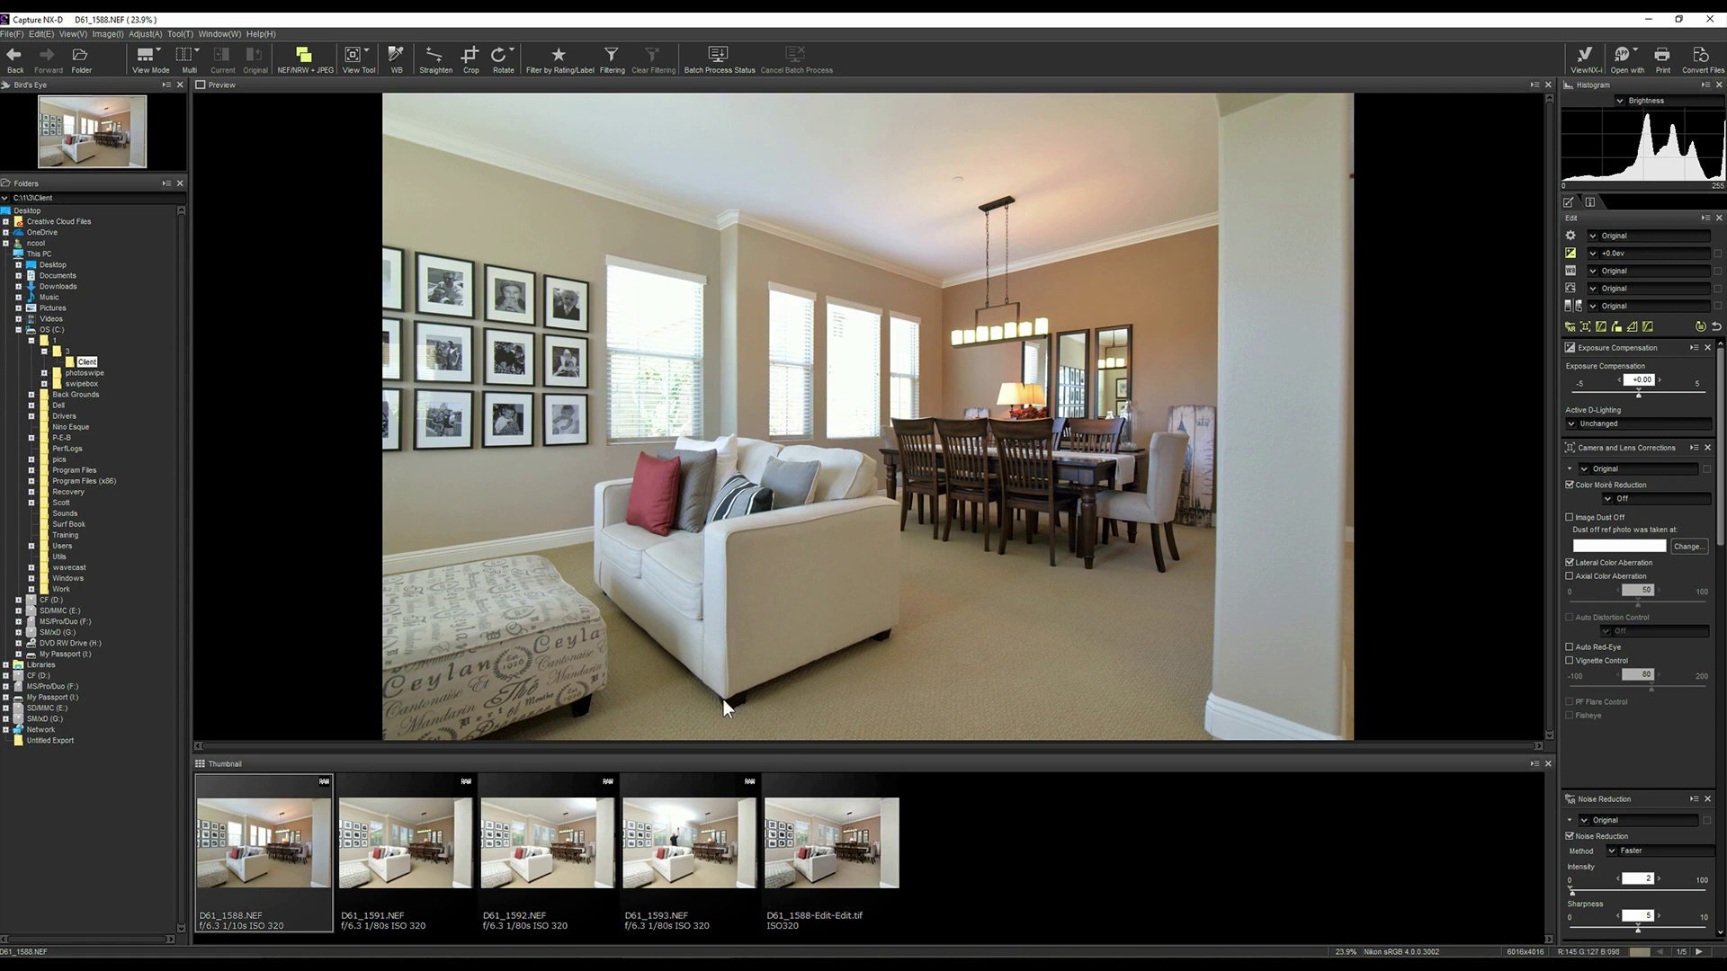
pyautogui.moveTo(562, 967)
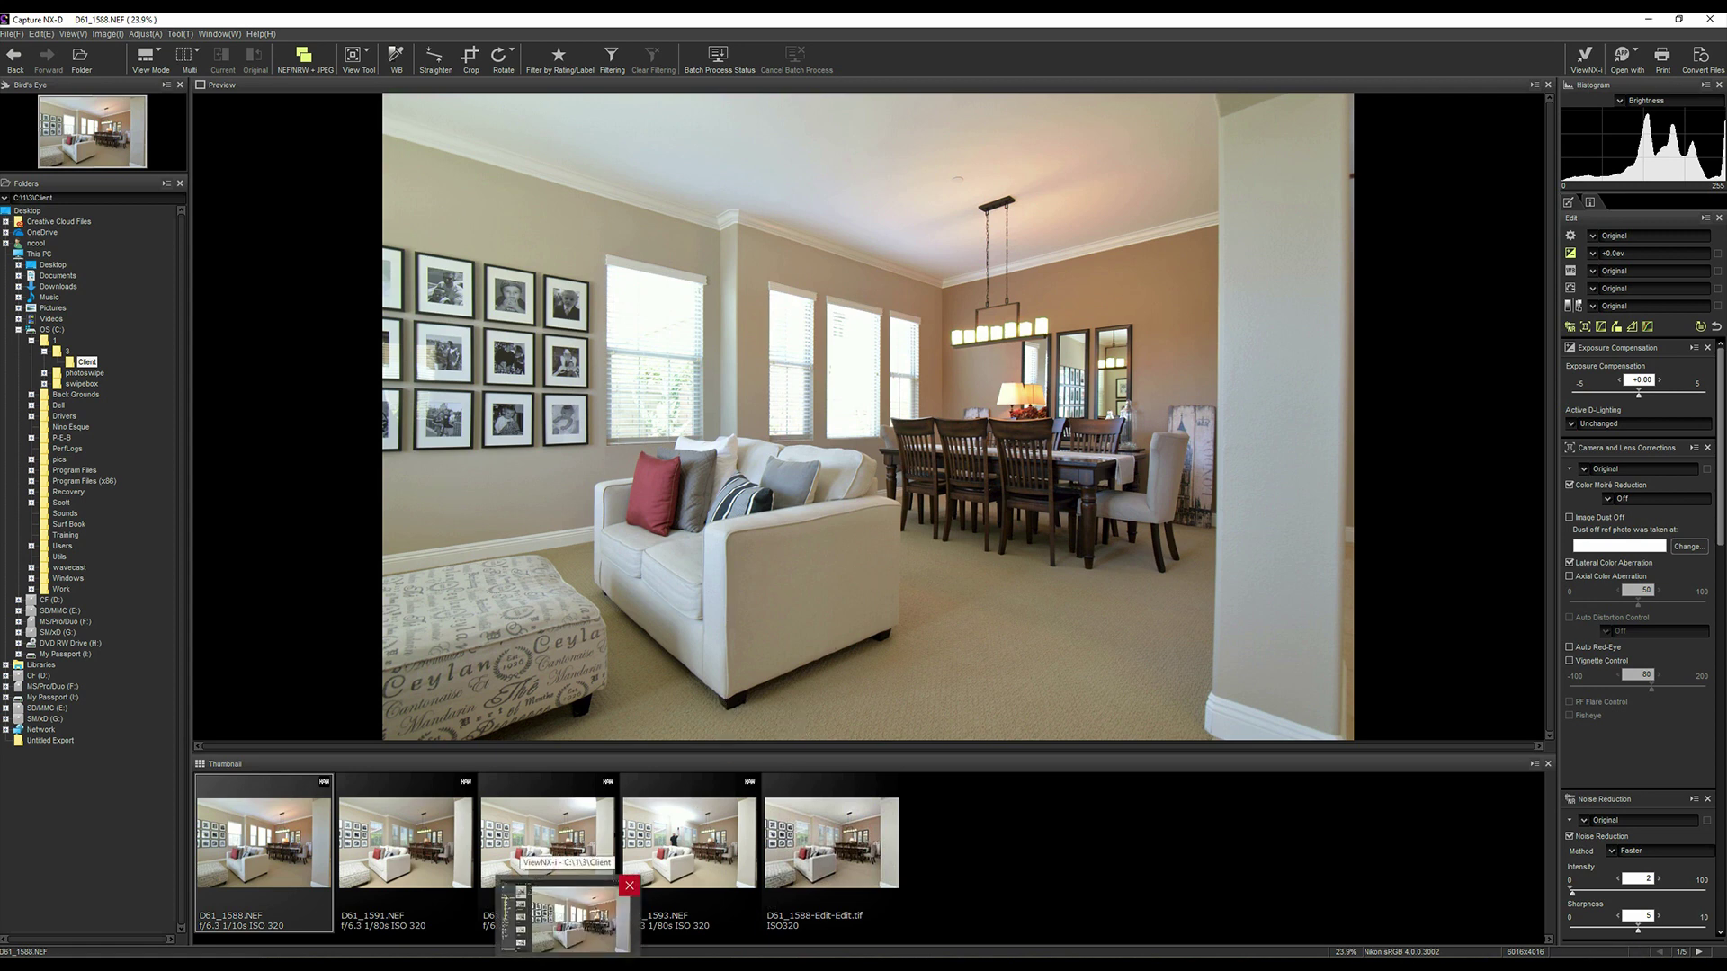
# Step: In ViewNX-i, show D61_1588.NEF with separate R, G, B histograms plus a Brightness graph
pyautogui.click(565, 919)
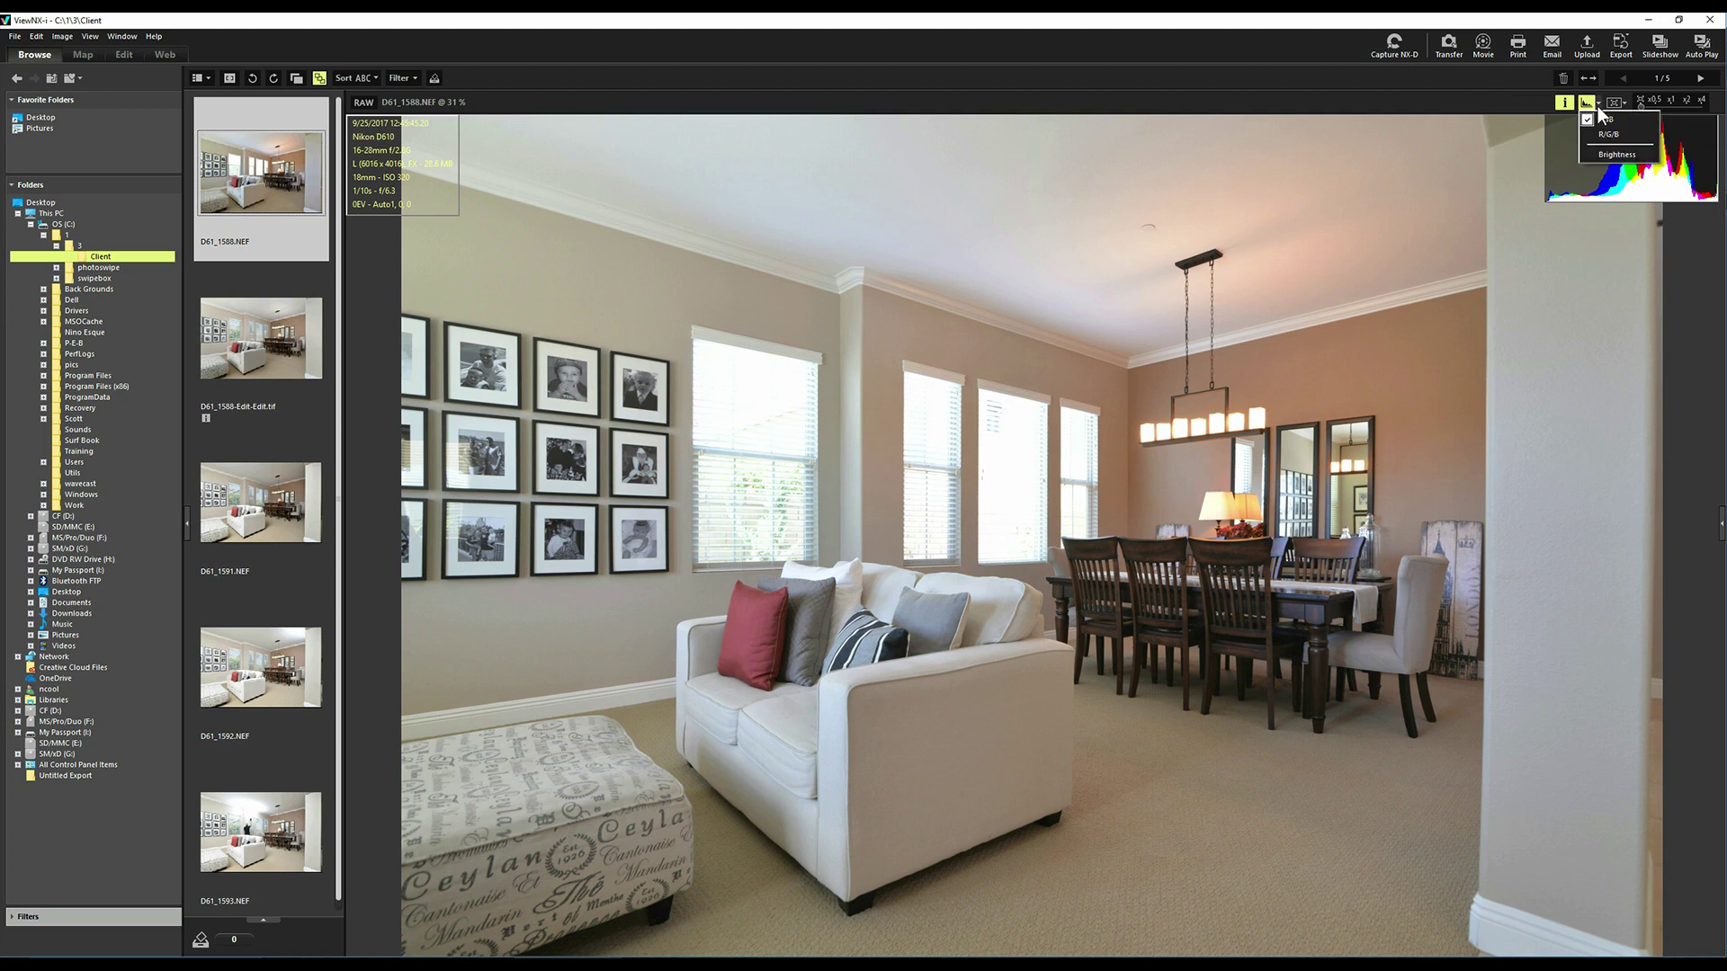
pyautogui.click(1611, 131)
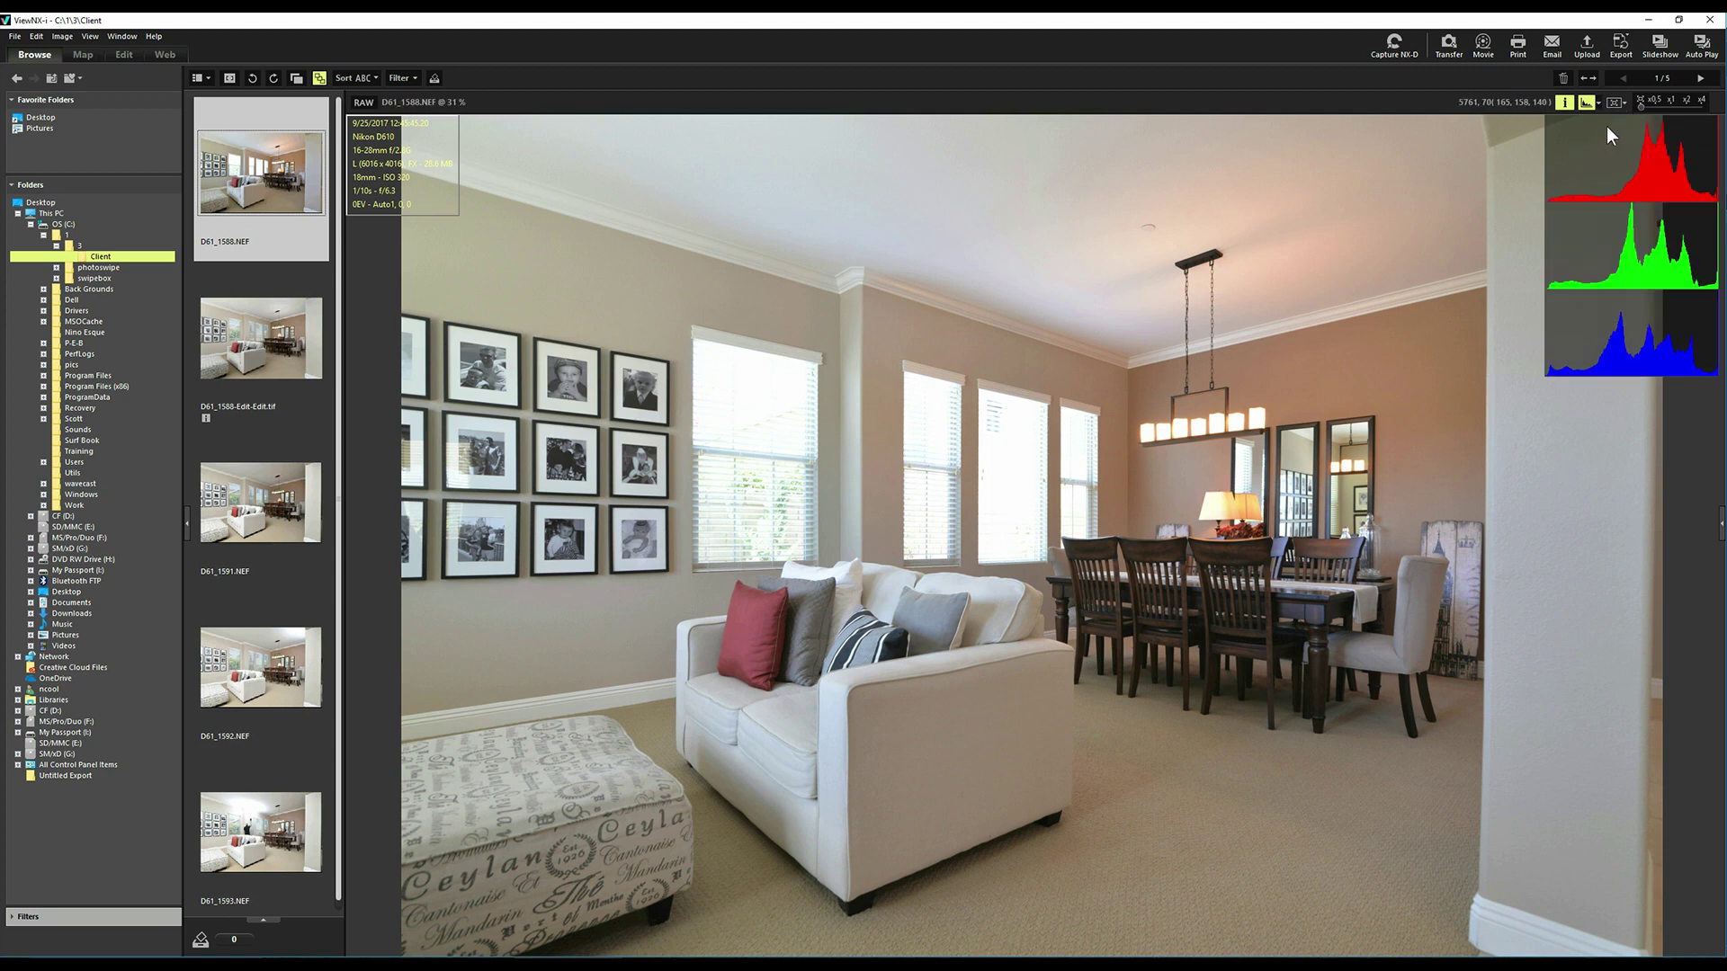
pyautogui.click(1600, 103)
pyautogui.click(1614, 155)
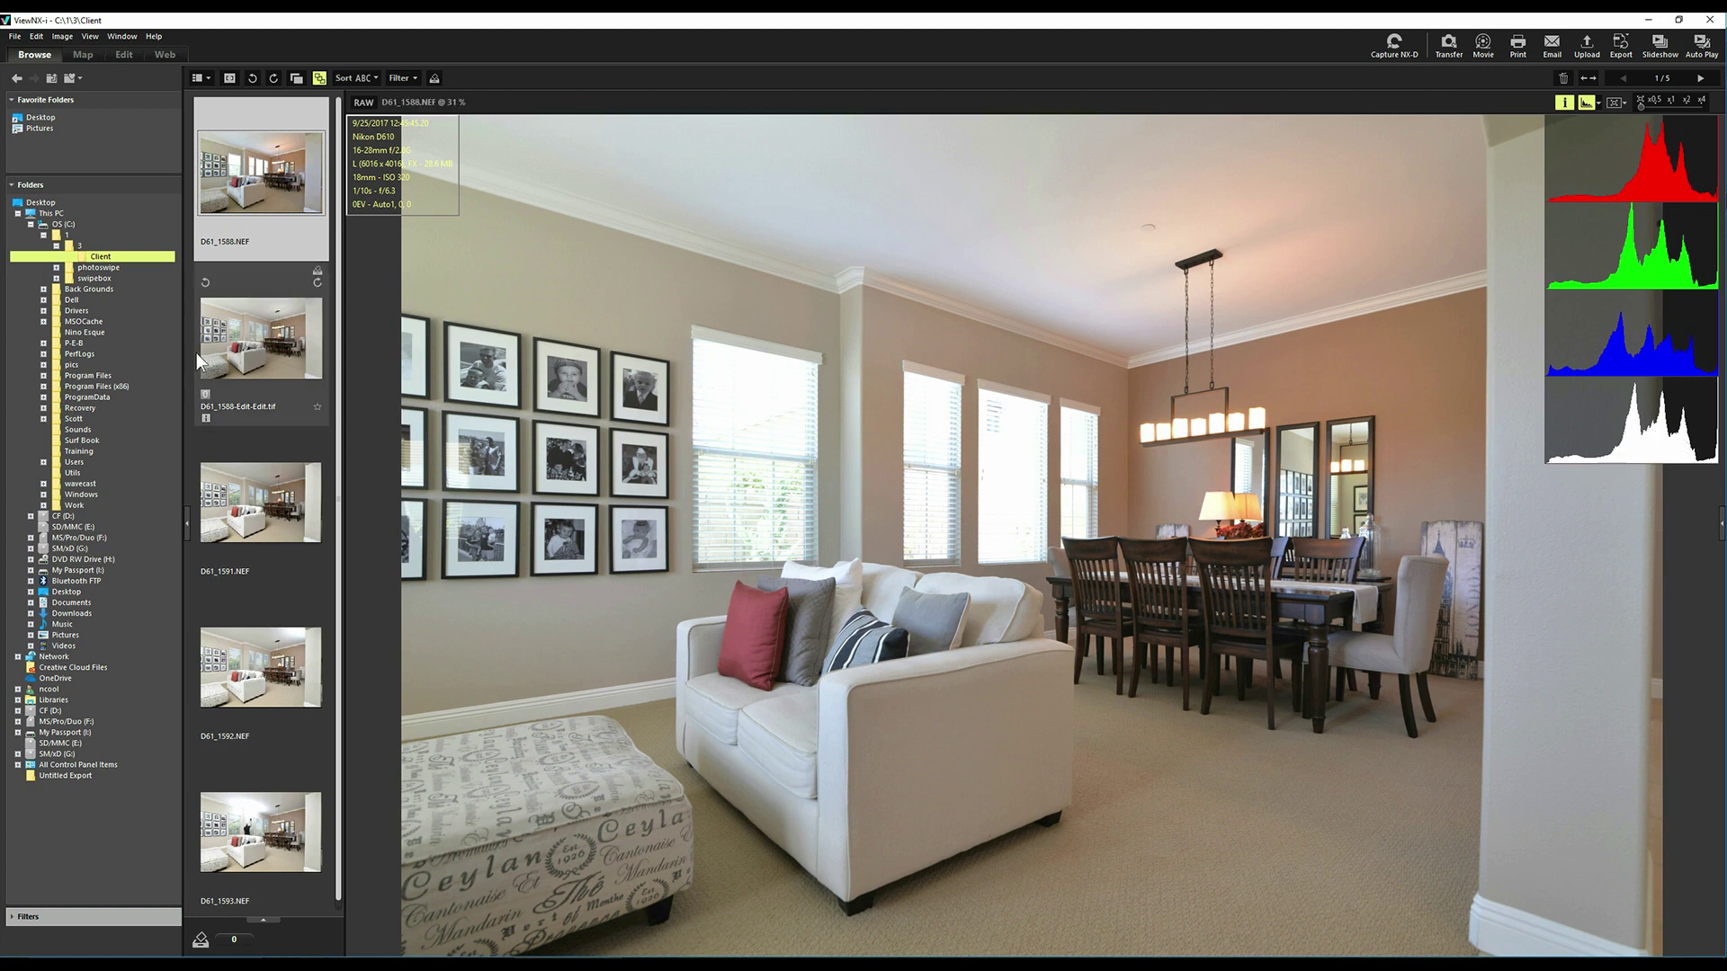
# Step: Compare histograms of D61_1588-Edit-Edit.tif and D61_1591.NEF, then switch to Photoshop
pyautogui.click(258, 348)
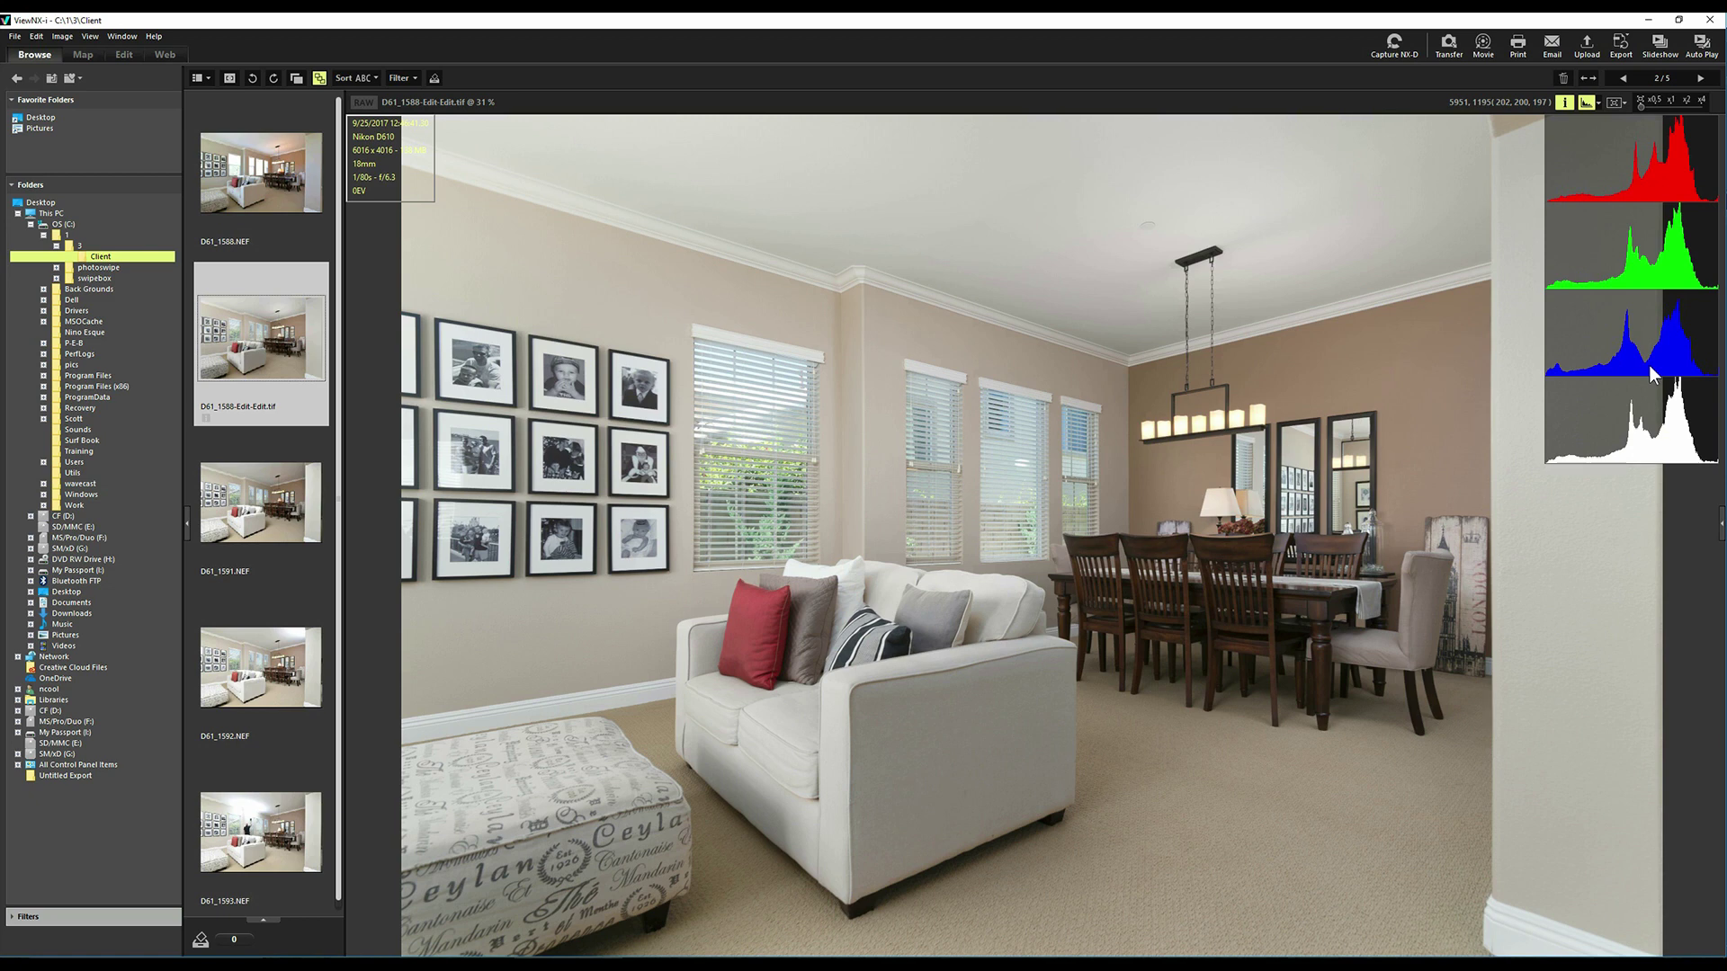
pyautogui.click(257, 517)
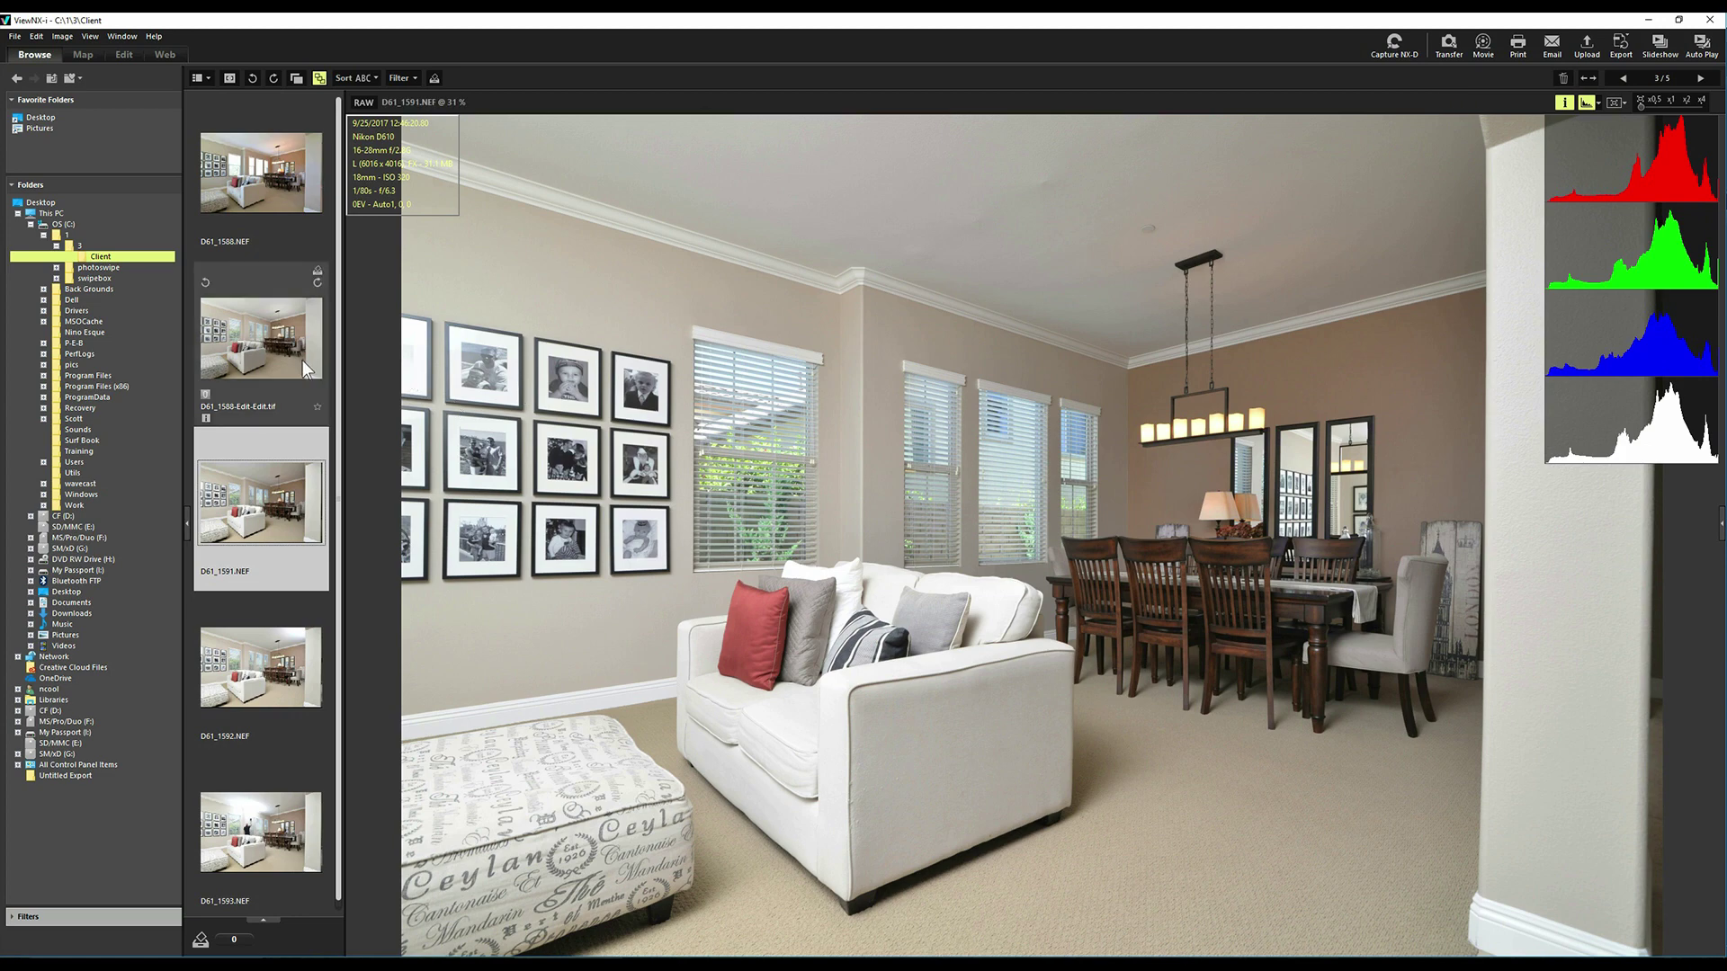
pyautogui.click(277, 357)
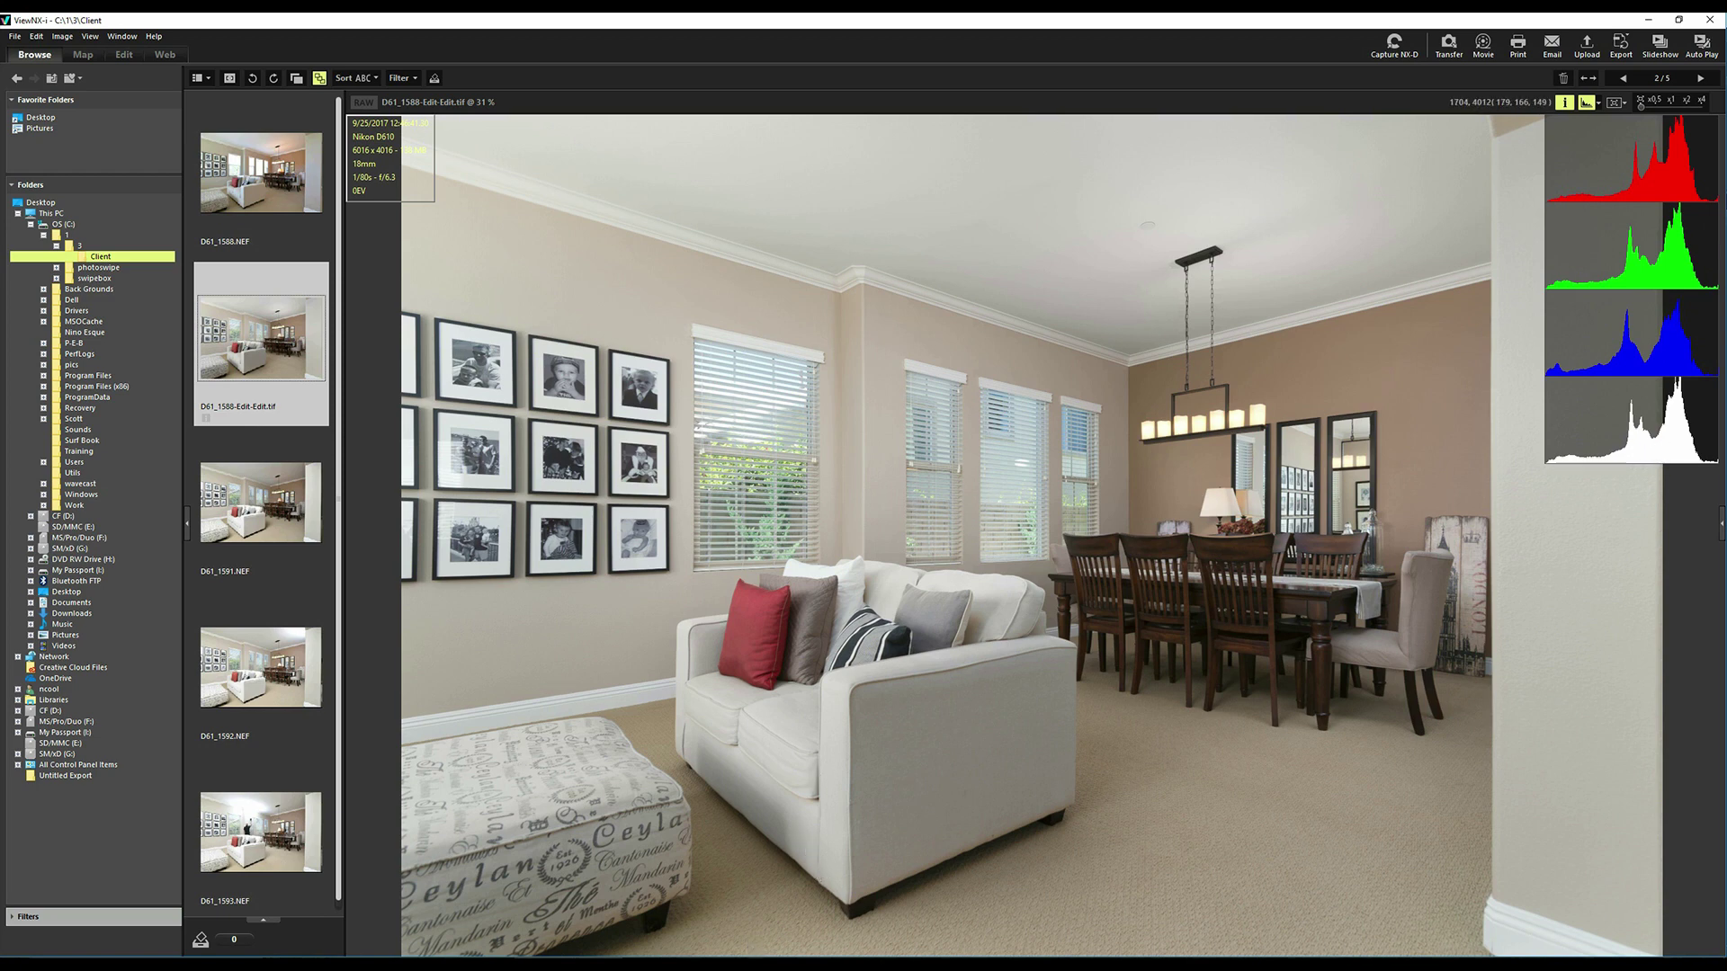
pyautogui.click(900, 908)
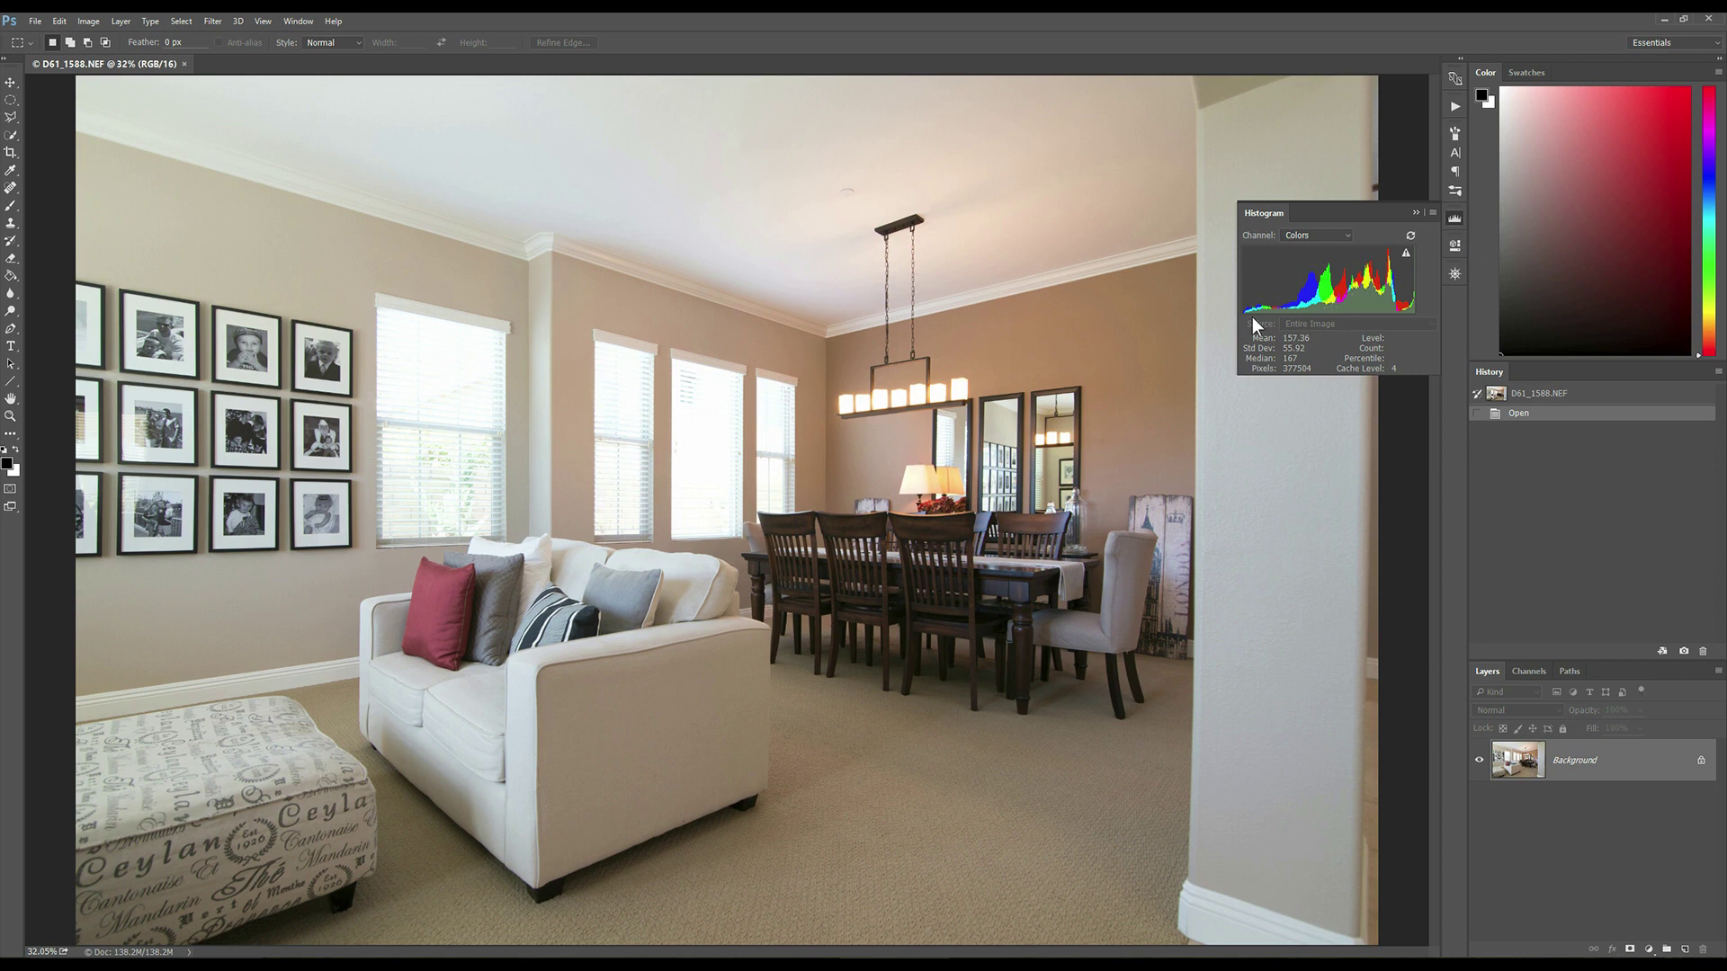
# Step: Set Photoshop's Histogram panel to Luminosity, then Alt+Tab over to Lightroom
pyautogui.click(1321, 238)
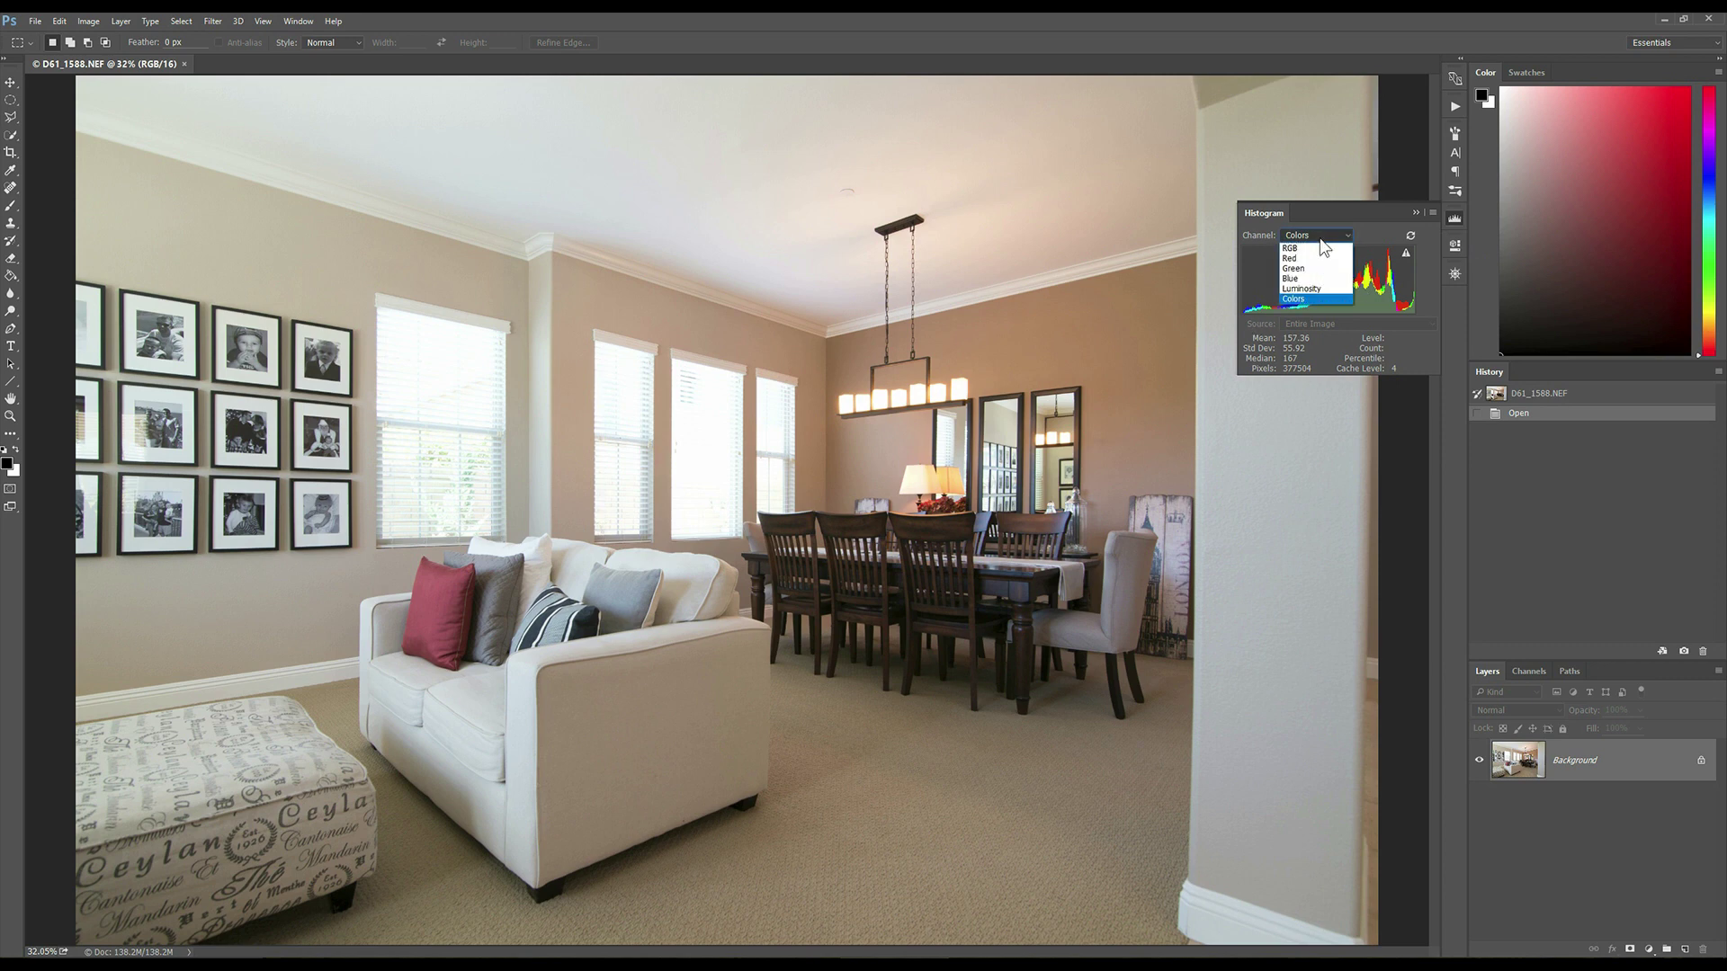
pyautogui.click(1302, 289)
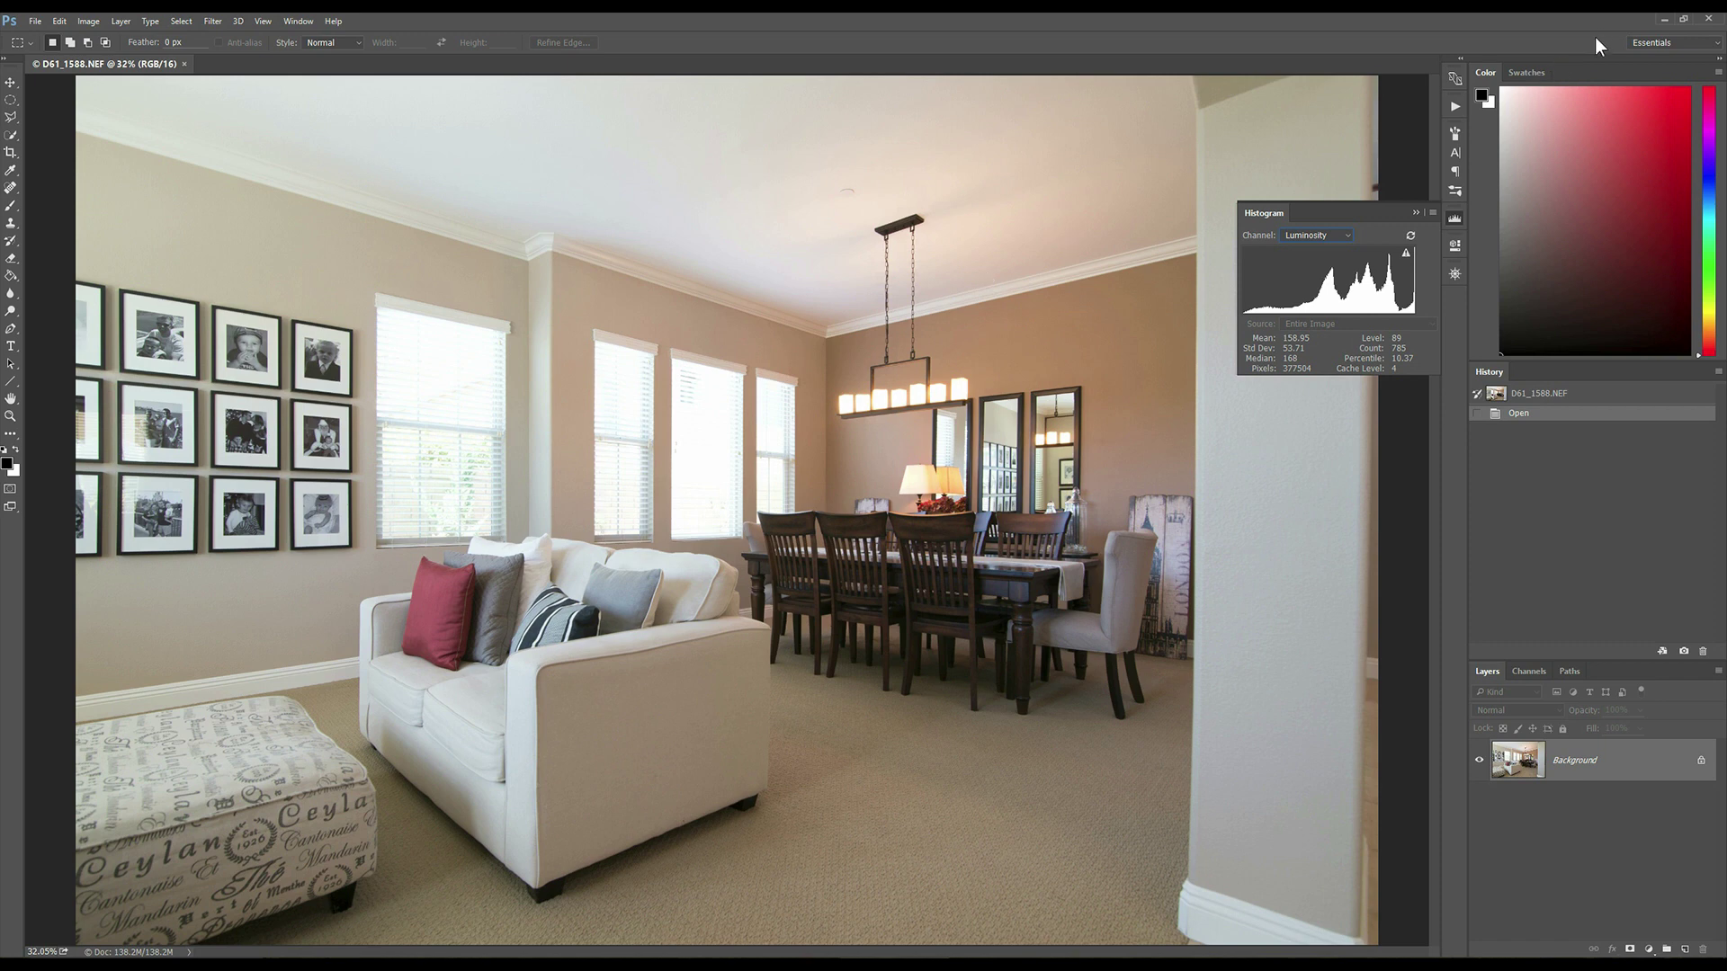
pyautogui.hotkey('alt', 'Tab')
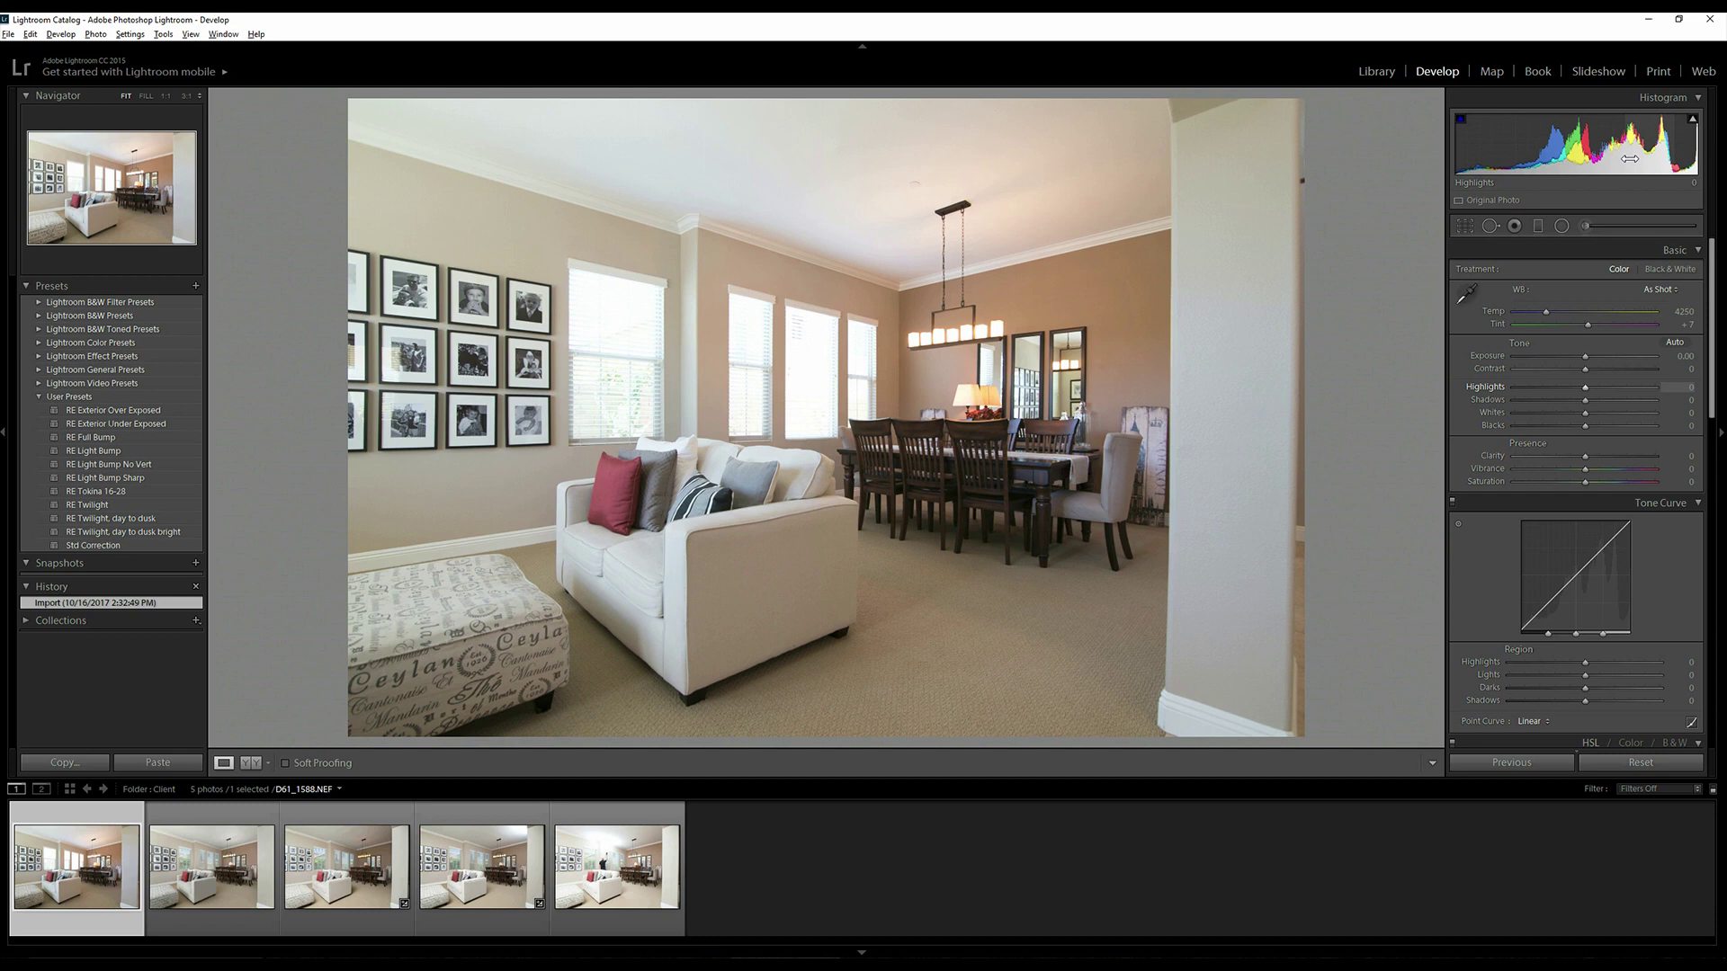
# Step: Examine the colour histogram of unedited D61_1588.NEF in Lightroom's Develop module
pyautogui.moveTo(1691, 131)
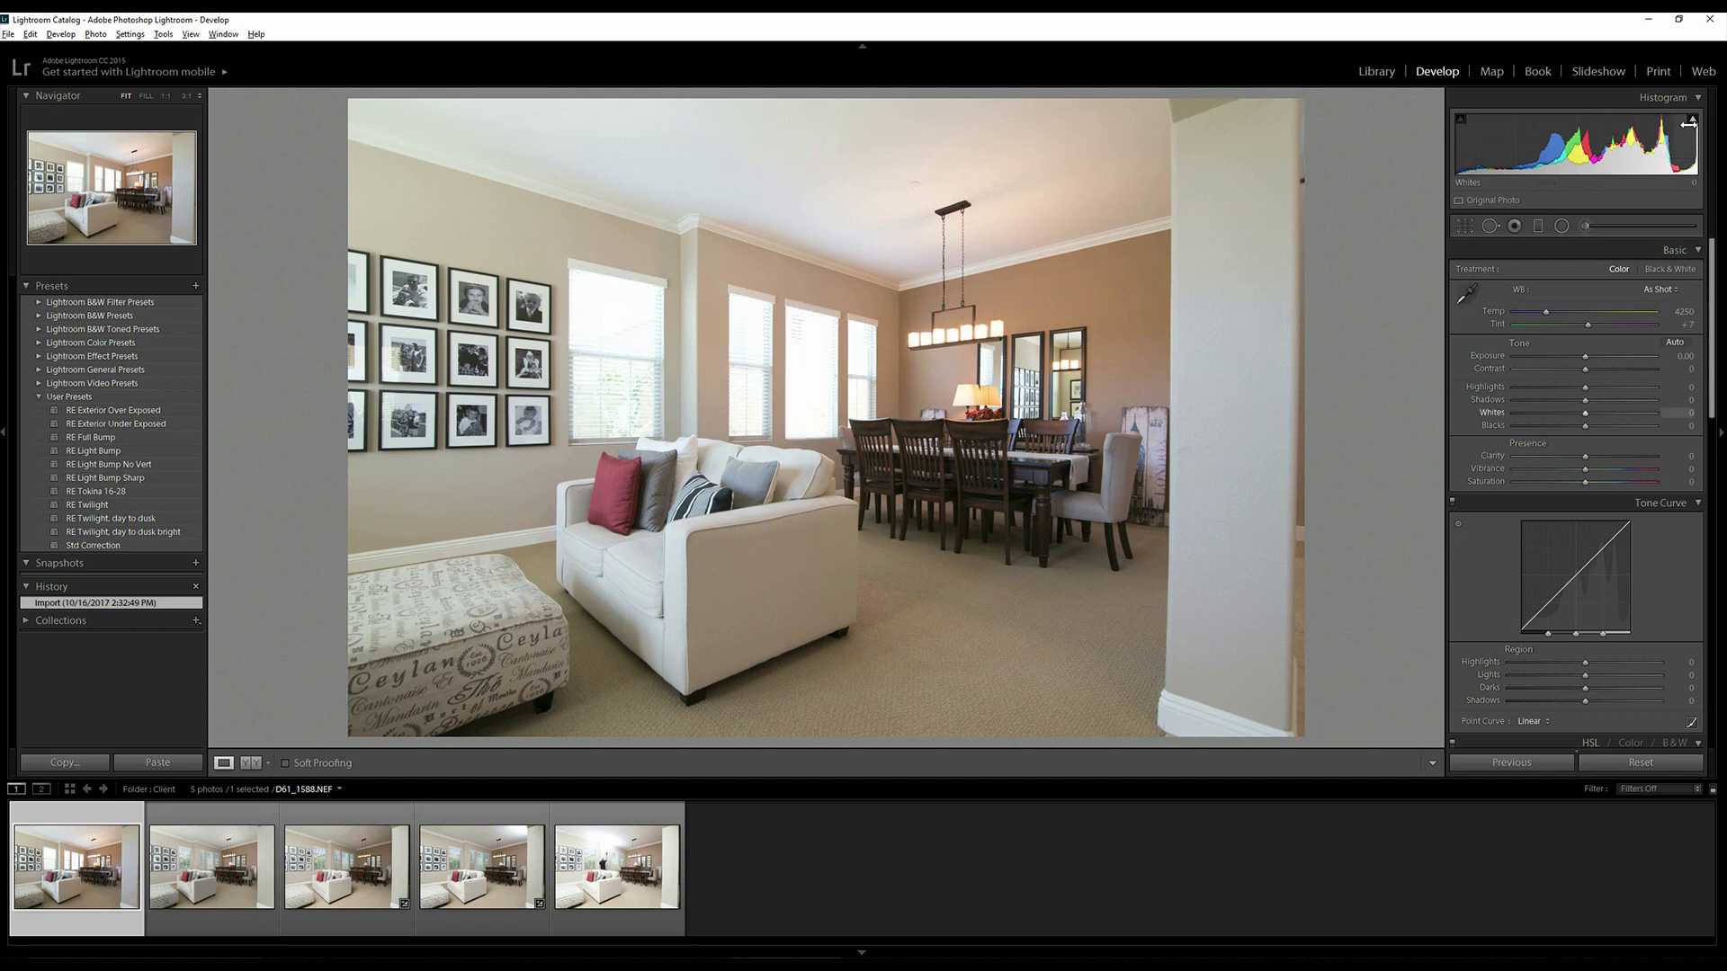
# Step: Toggle the highlight-clipping warning to inspect the blown windows, then open D61_1591.NEF
pyautogui.click(1691, 126)
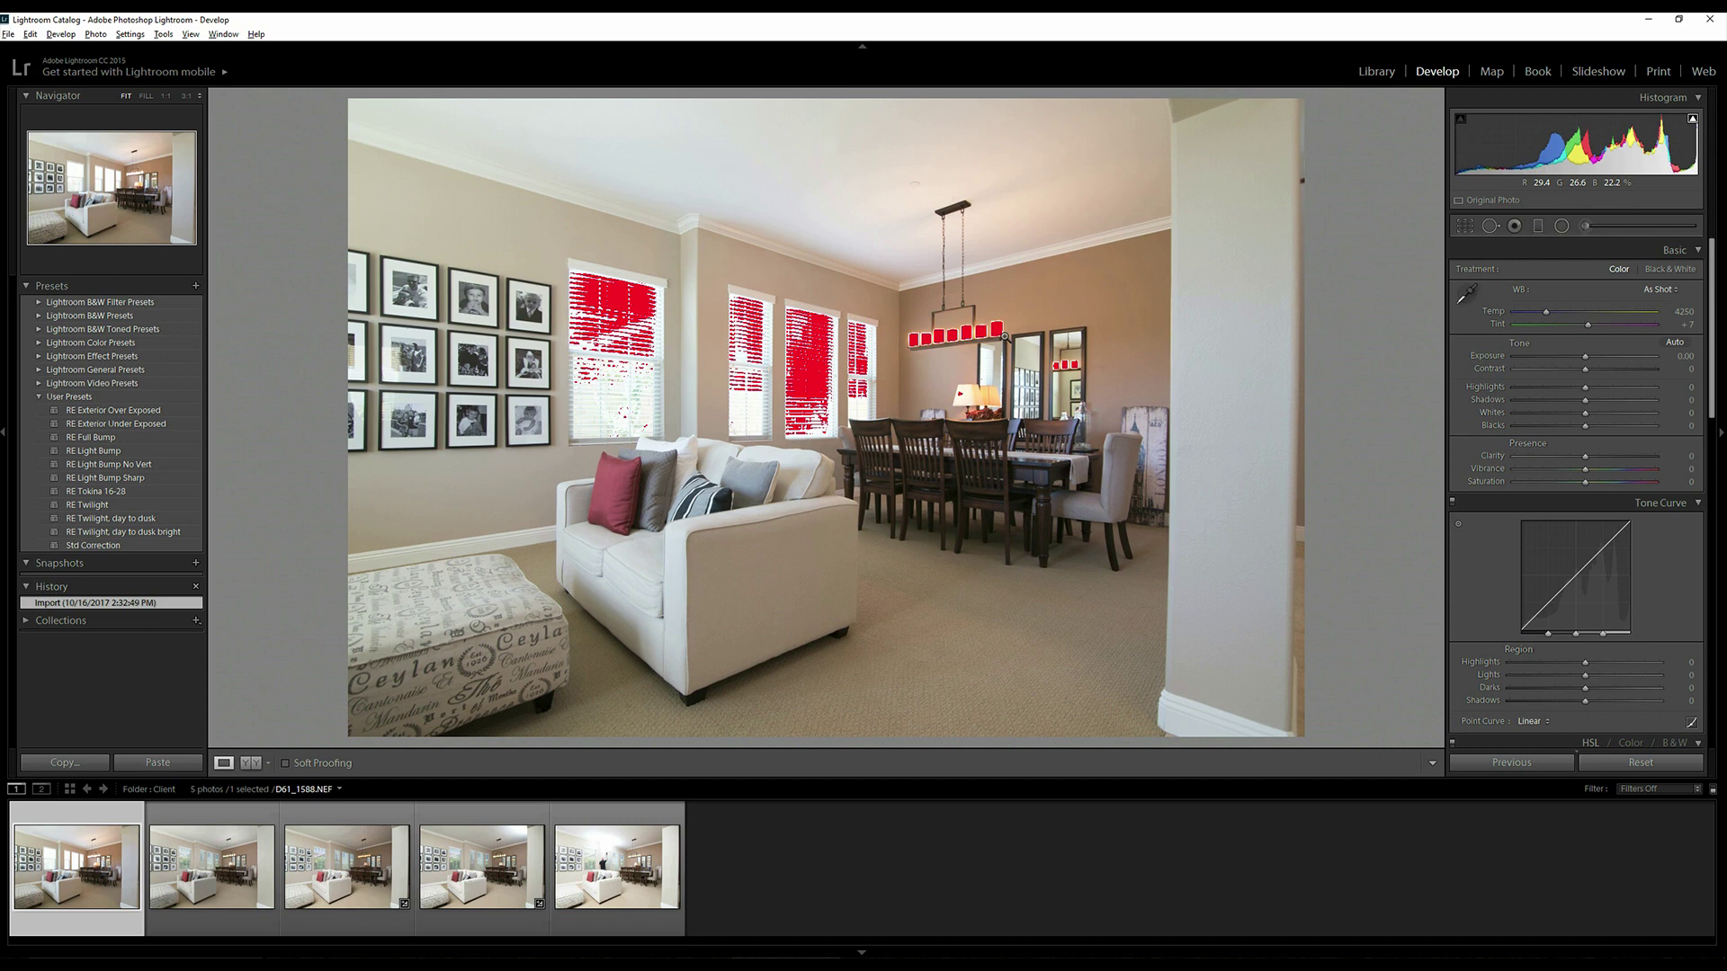
pyautogui.click(1692, 121)
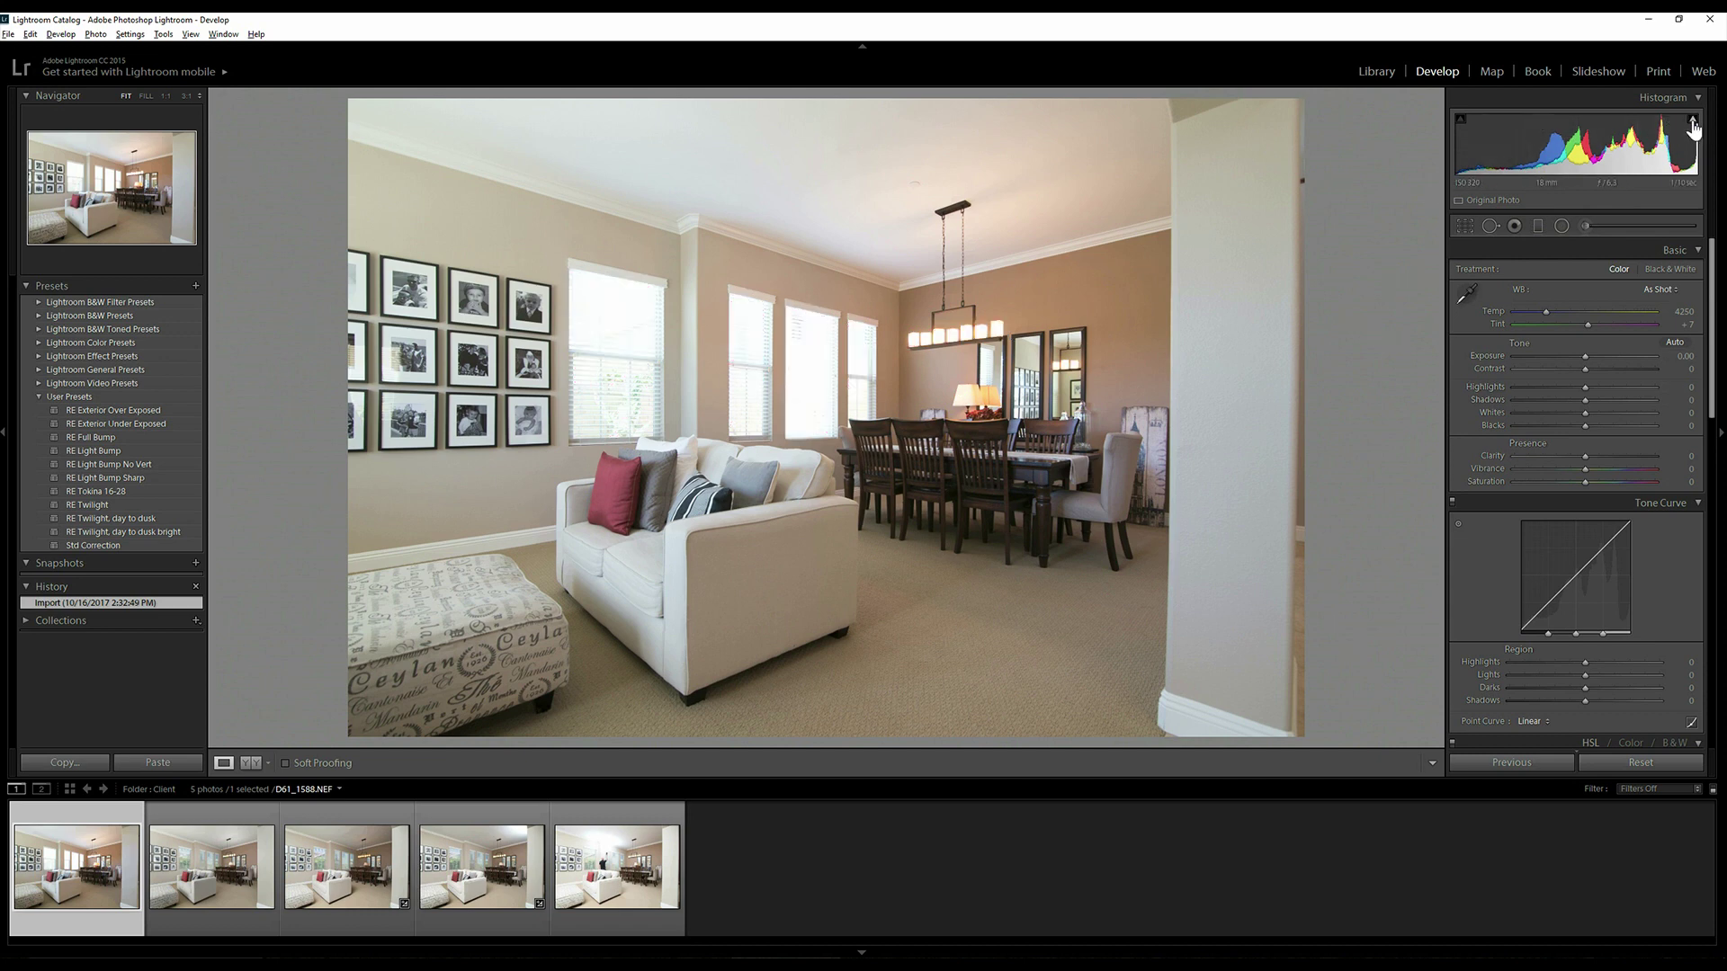
pyautogui.click(355, 878)
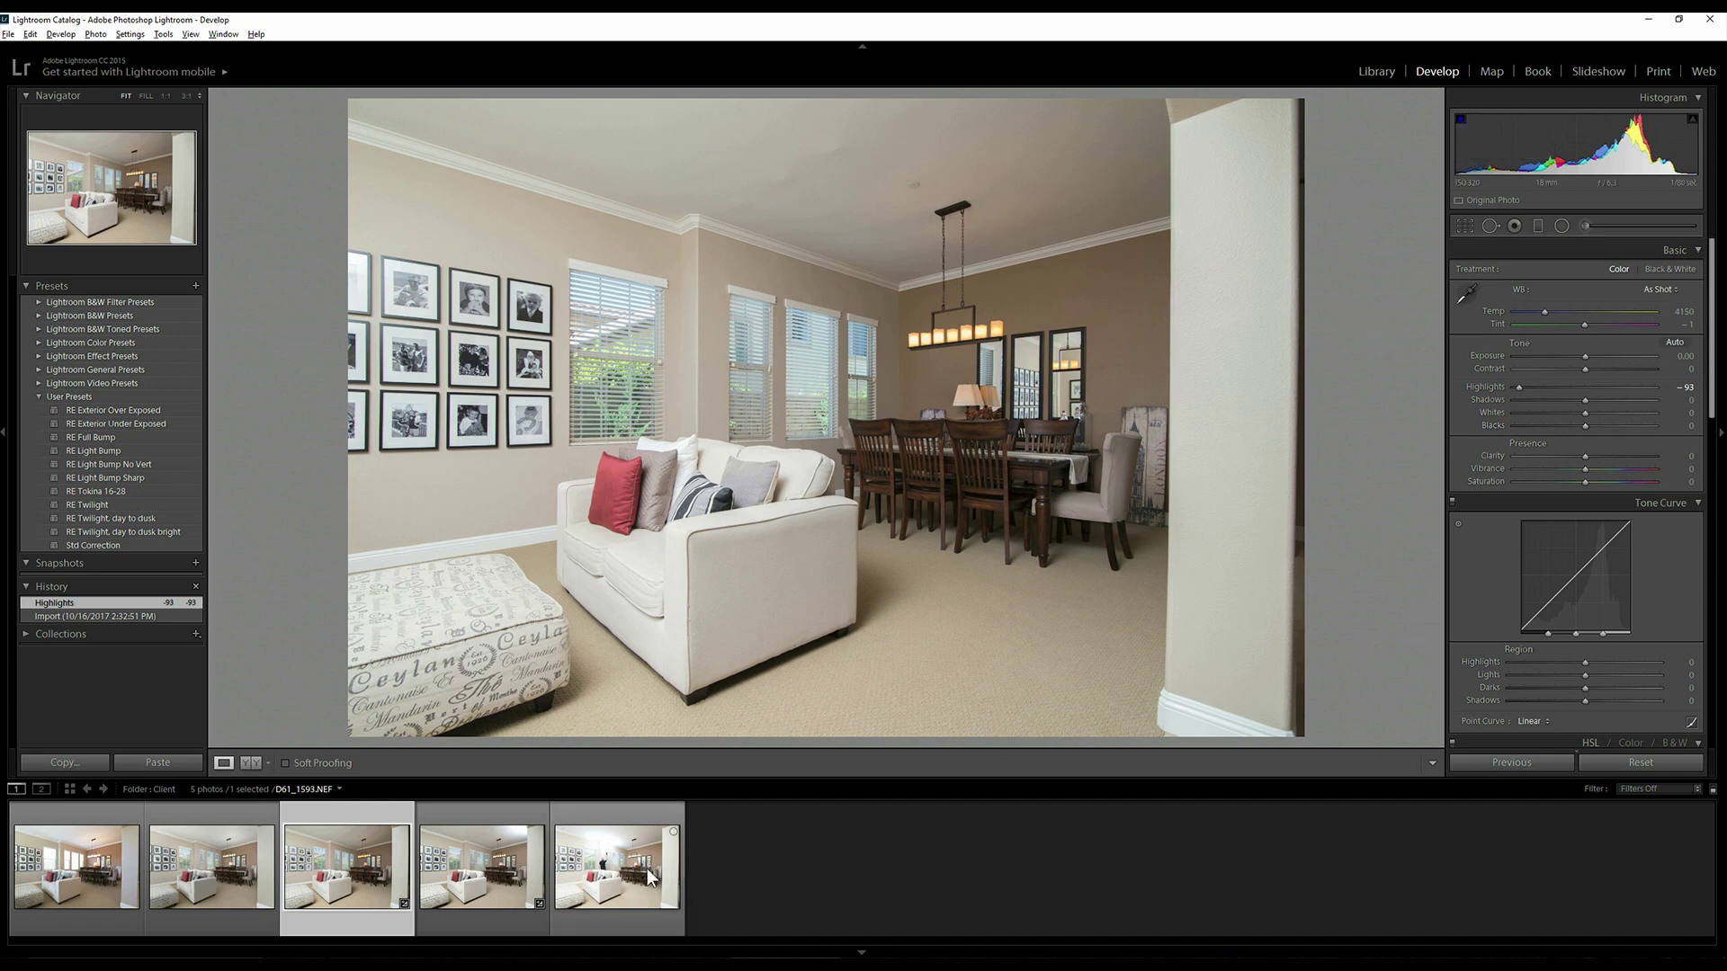
# Step: View the edited TIFF, then open D61_1592.NEF and revert it to its Import history state
pyautogui.click(203, 881)
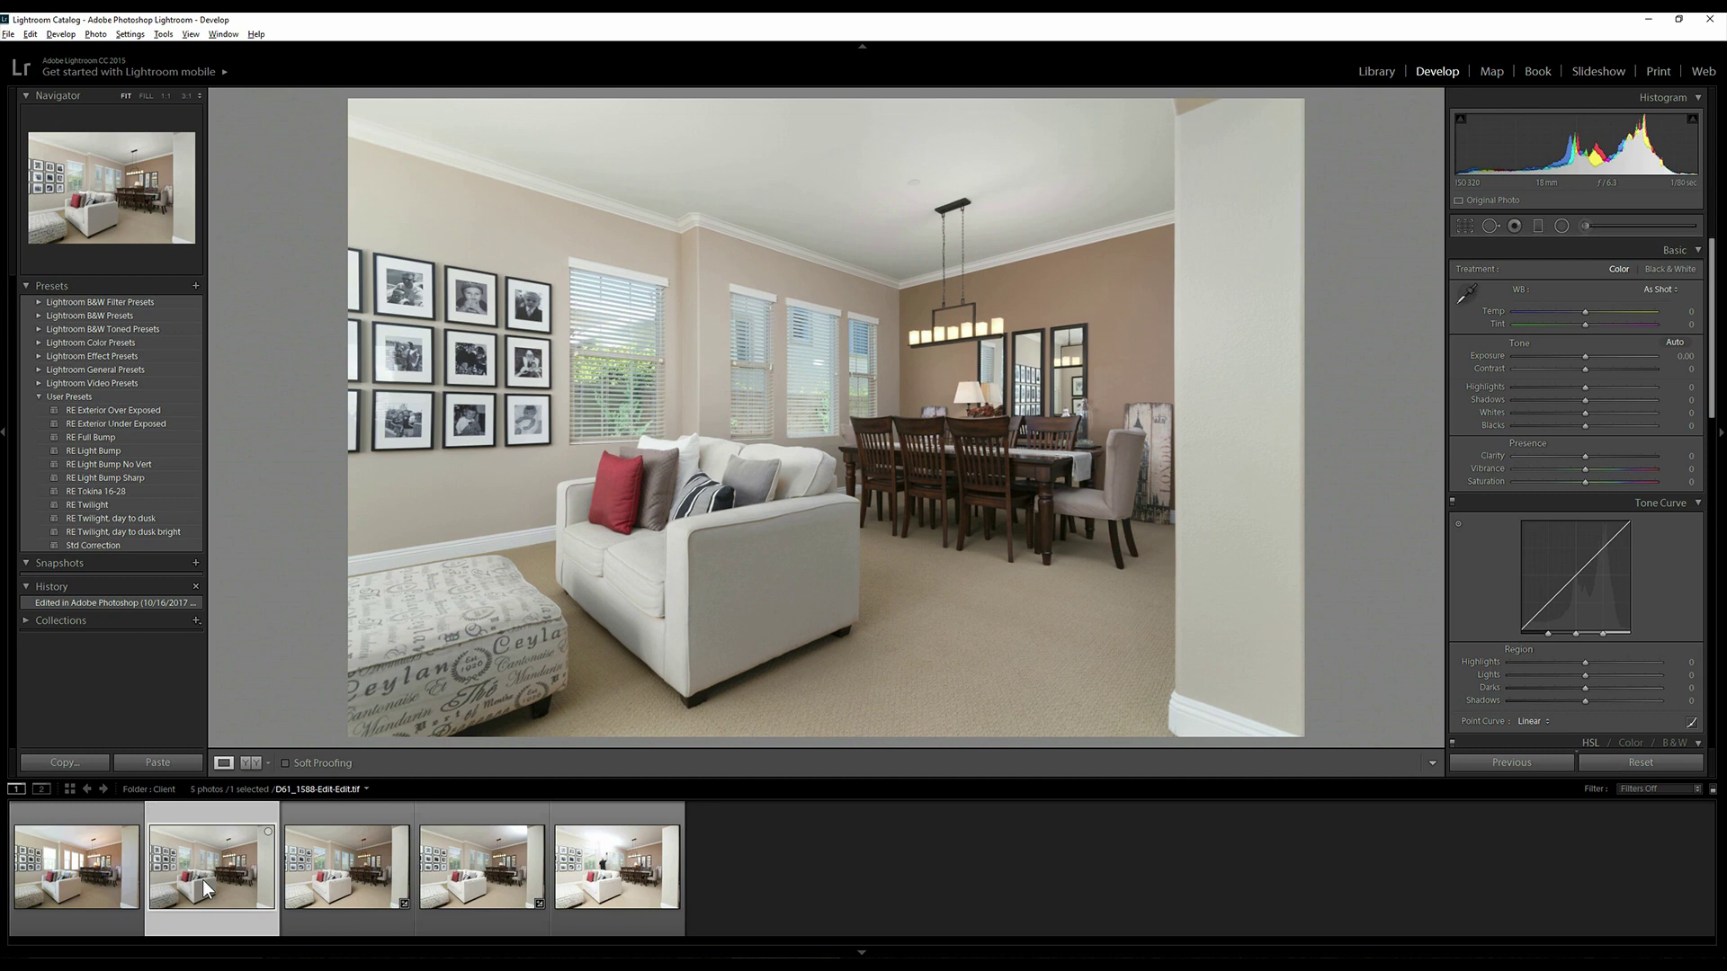
pyautogui.click(477, 878)
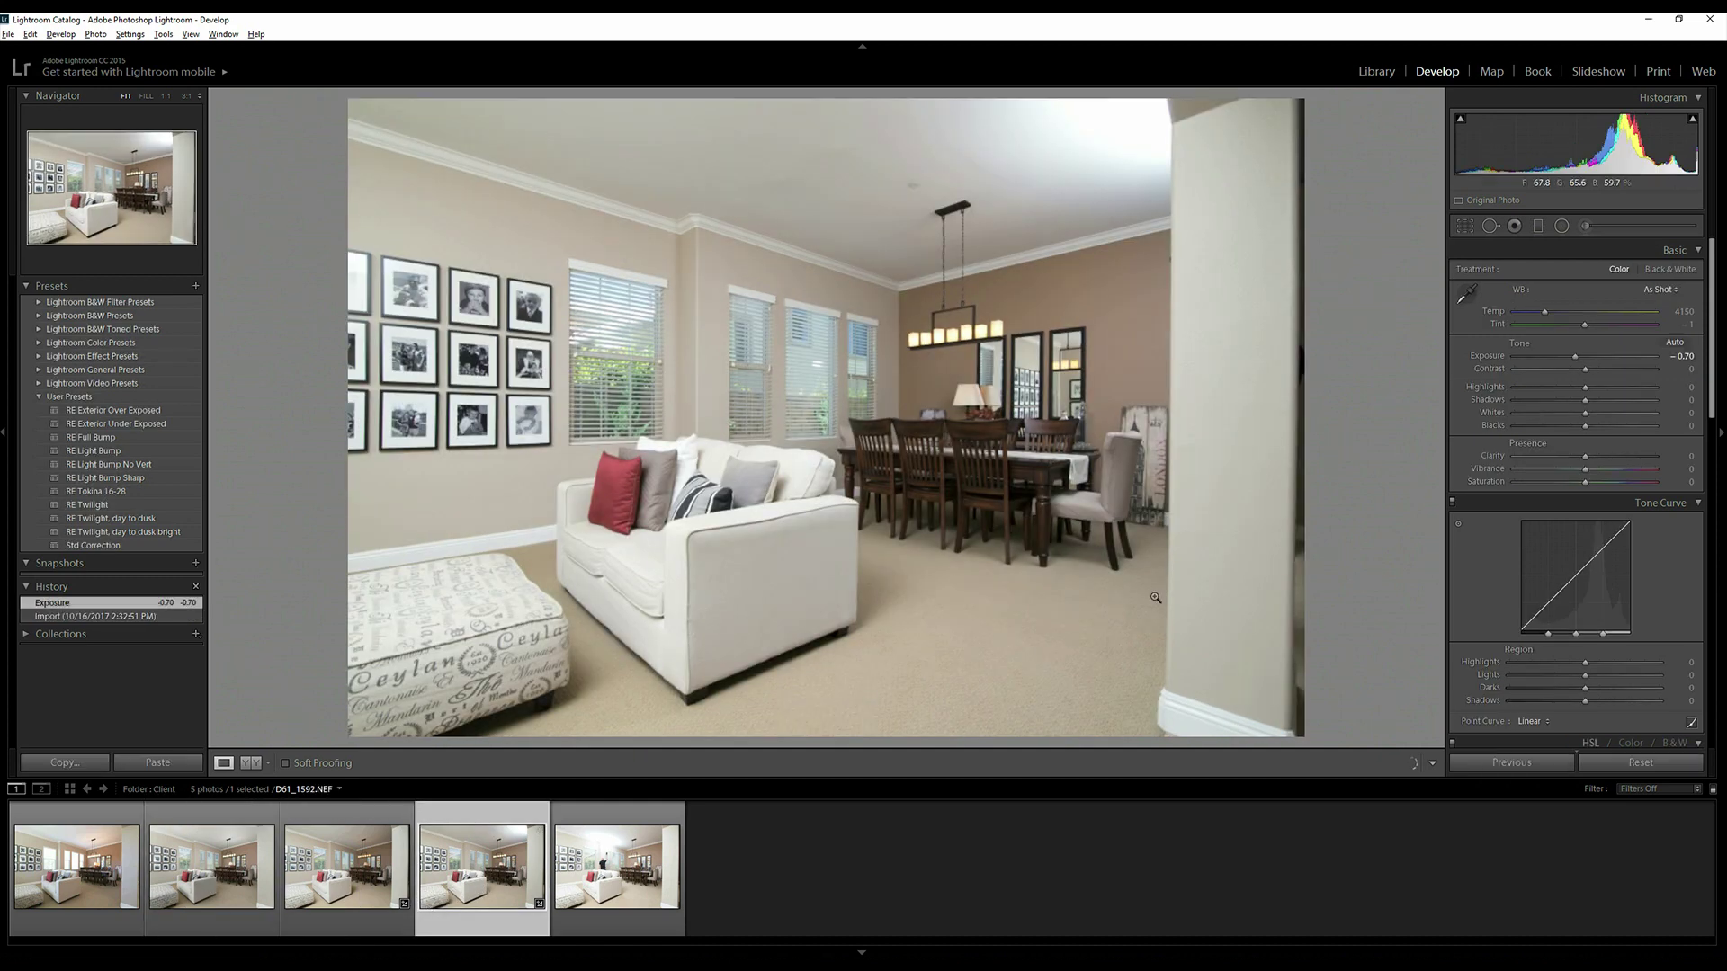
pyautogui.click(73, 616)
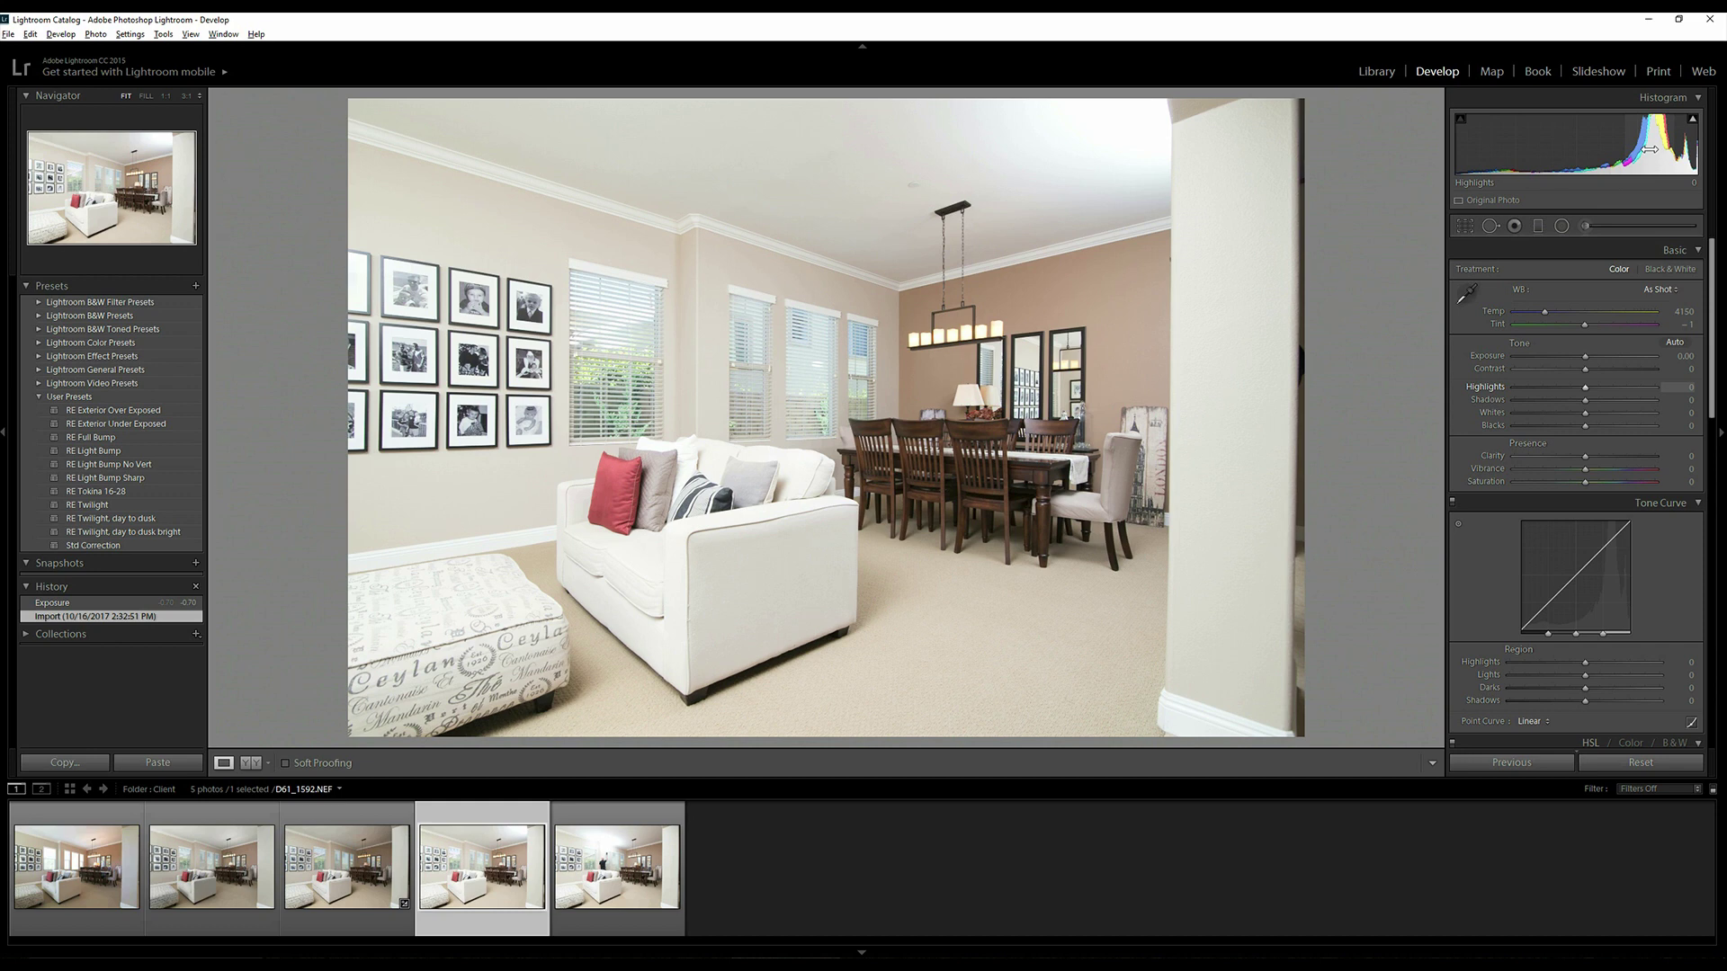
# Step: Enter -0.70 in D61_1592.NEF's Exposure field to darken the photo again
pyautogui.click(1683, 357)
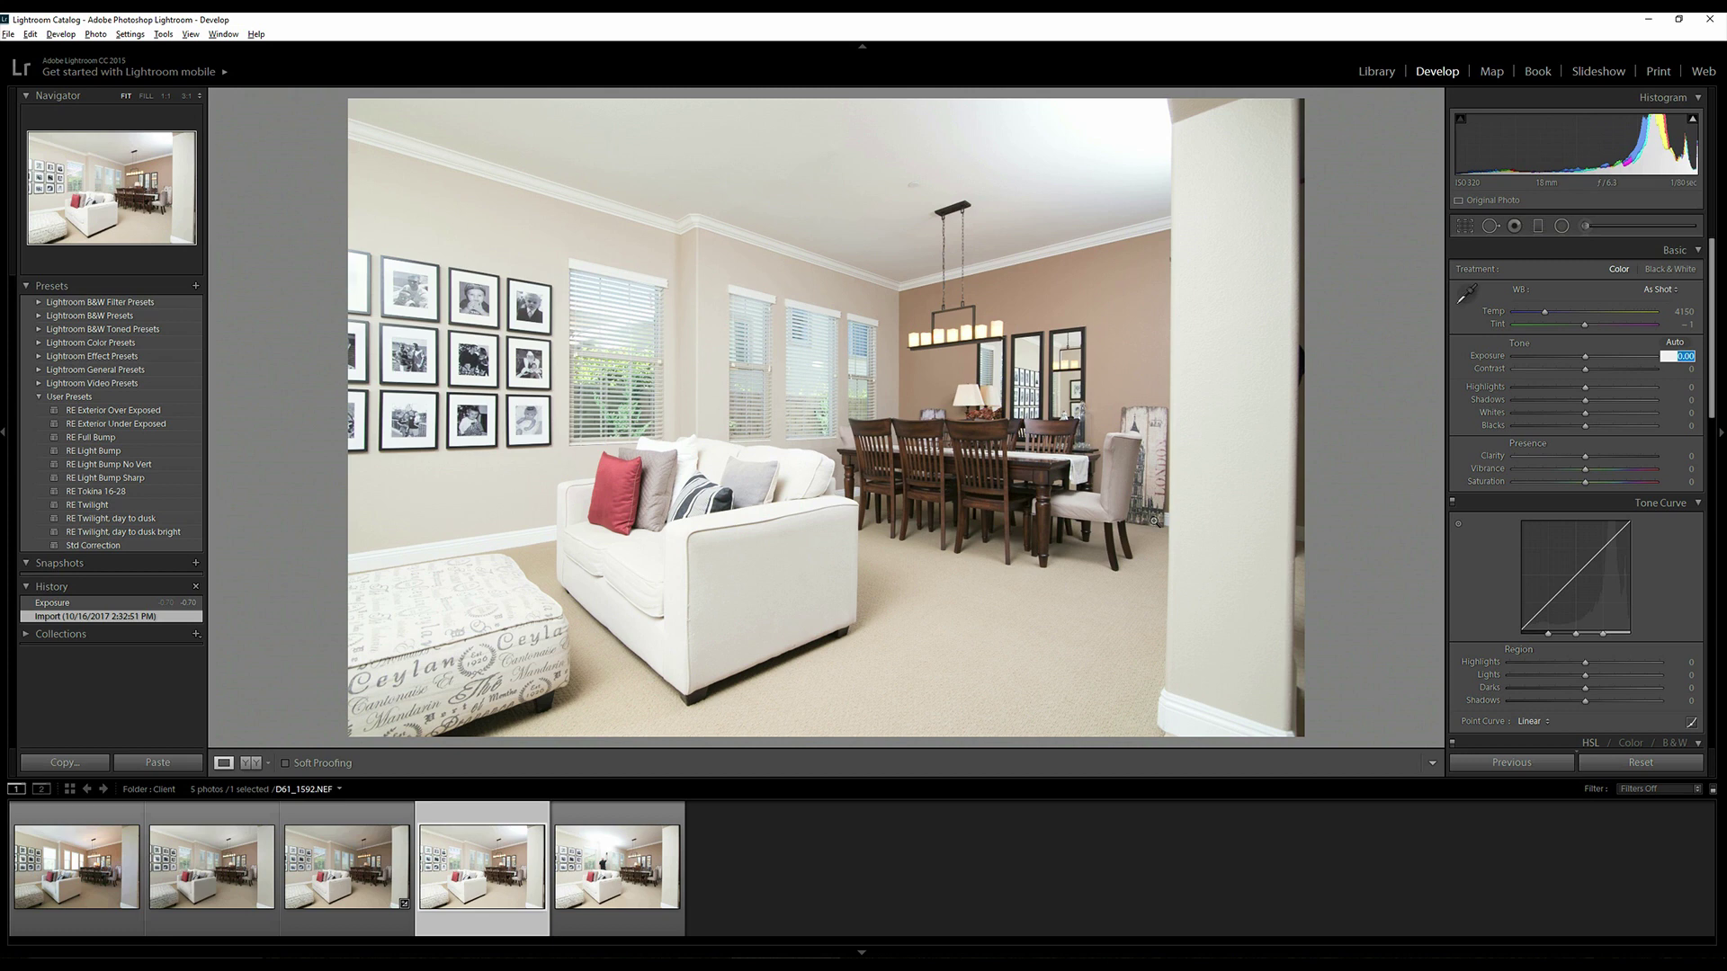
pyautogui.write('- .7')
pyautogui.press('Return')
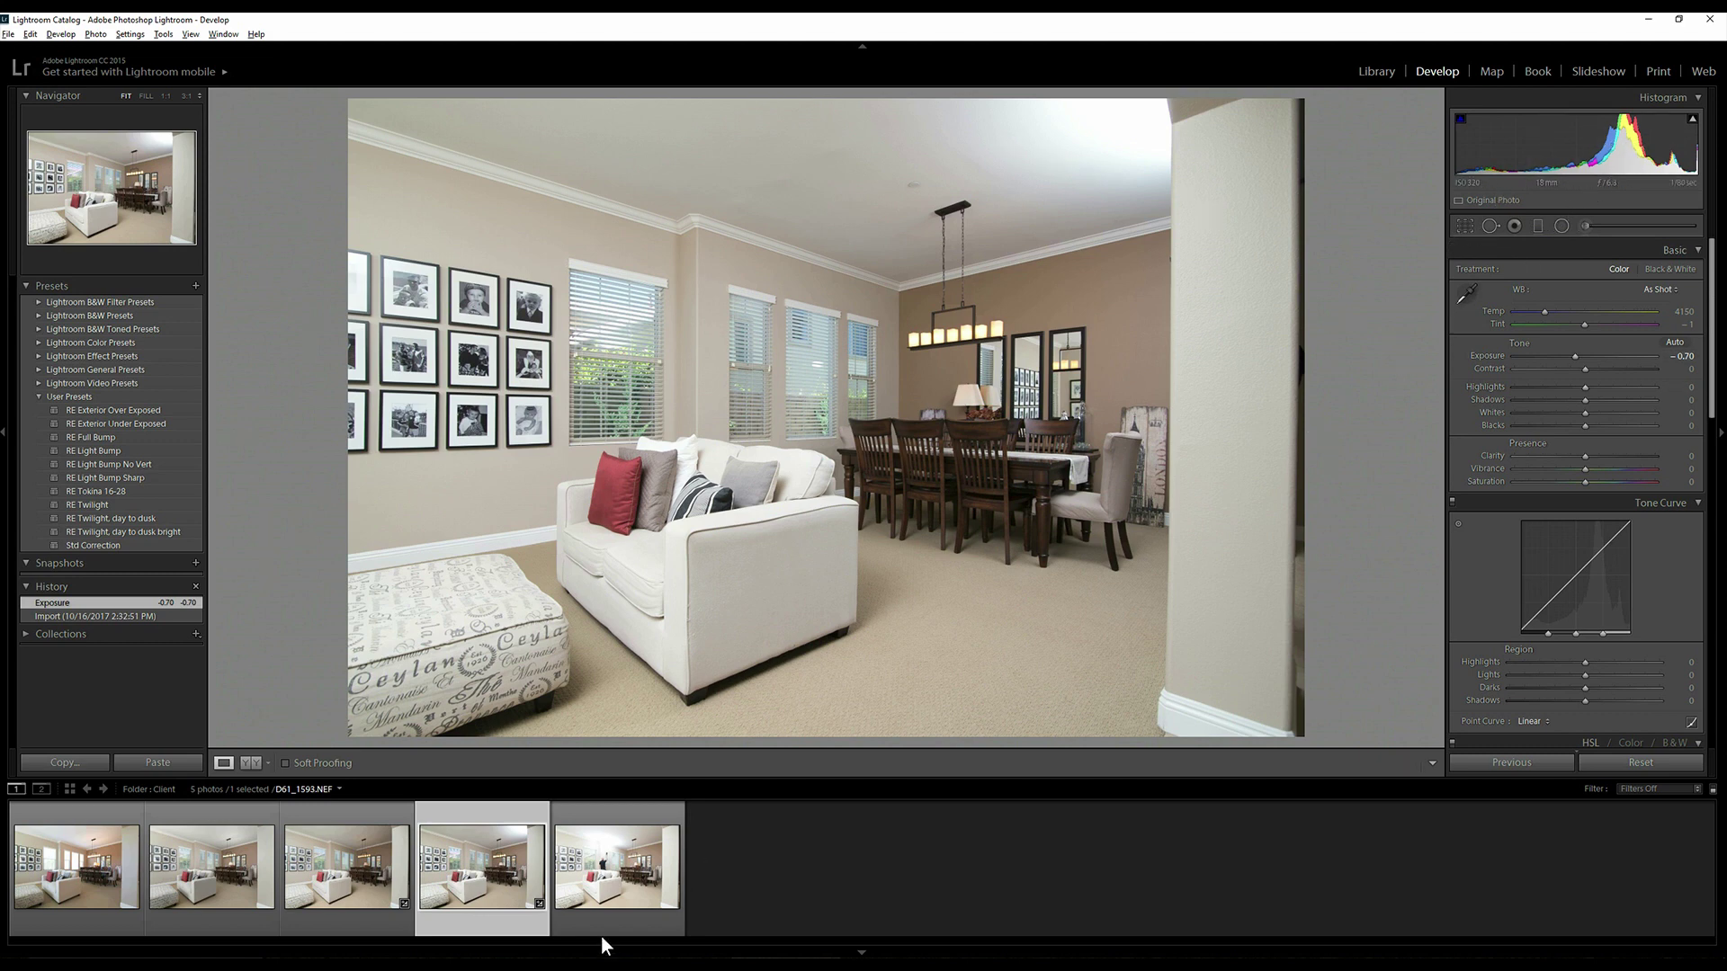
# Step: Glance at the fifth photo, then on D61_1592.NEF set Whites +33 and Highlights -39
pyautogui.click(602, 904)
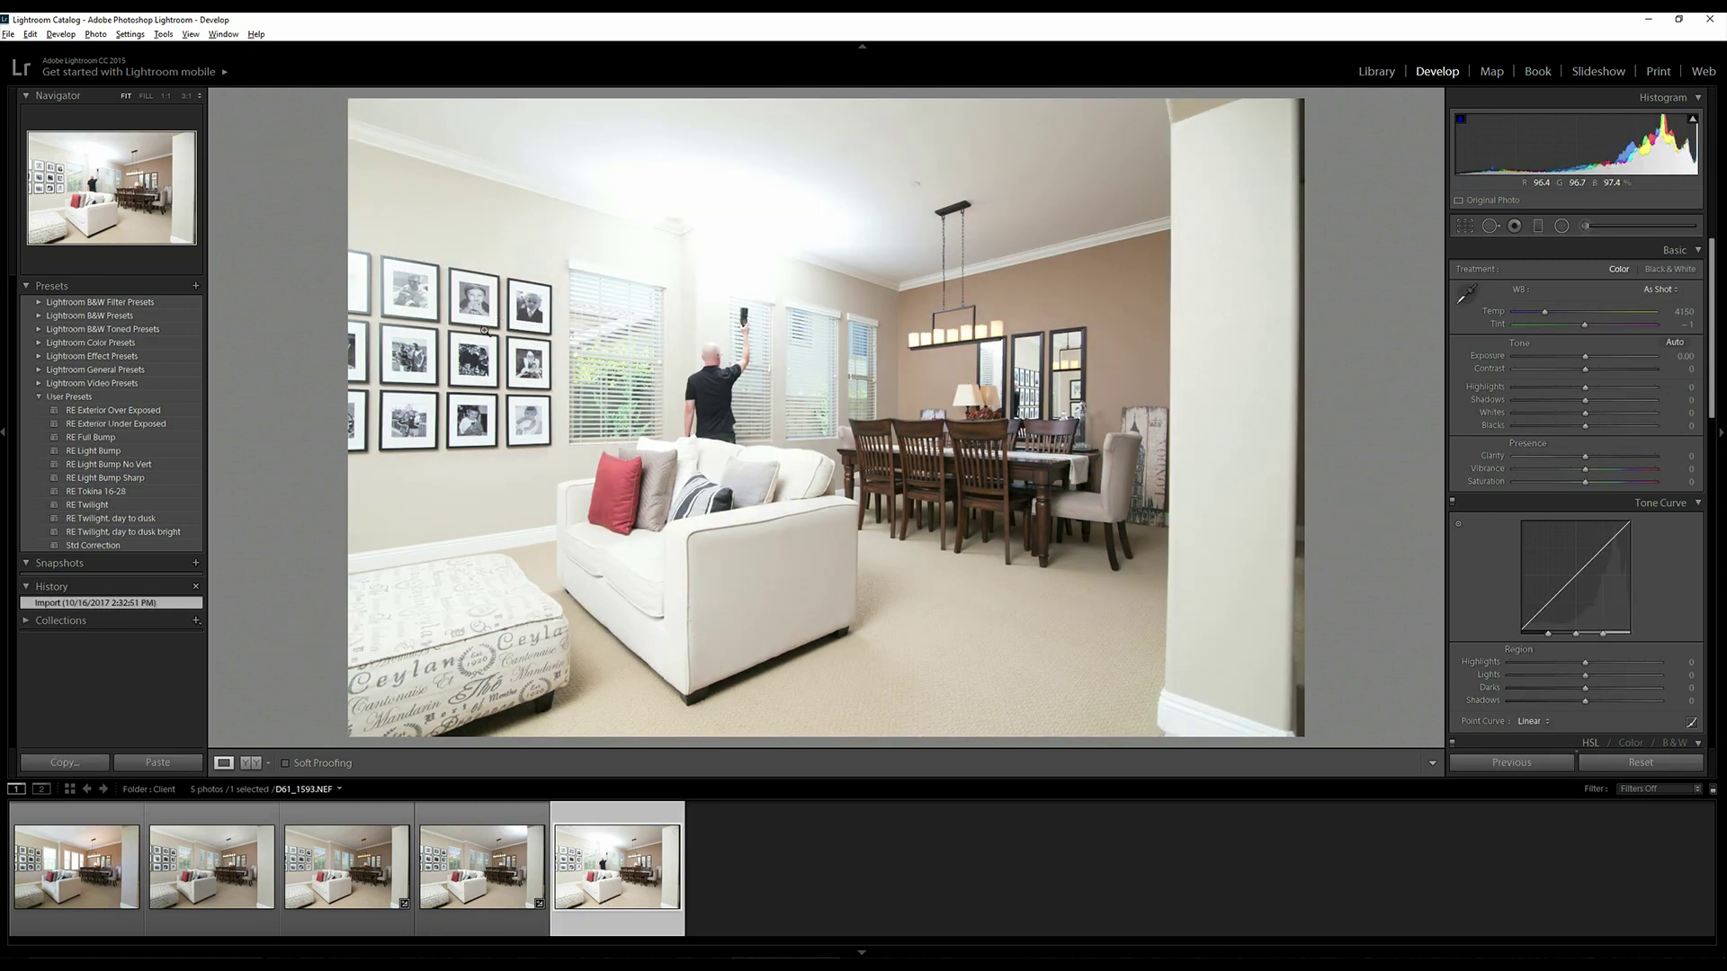
pyautogui.click(506, 856)
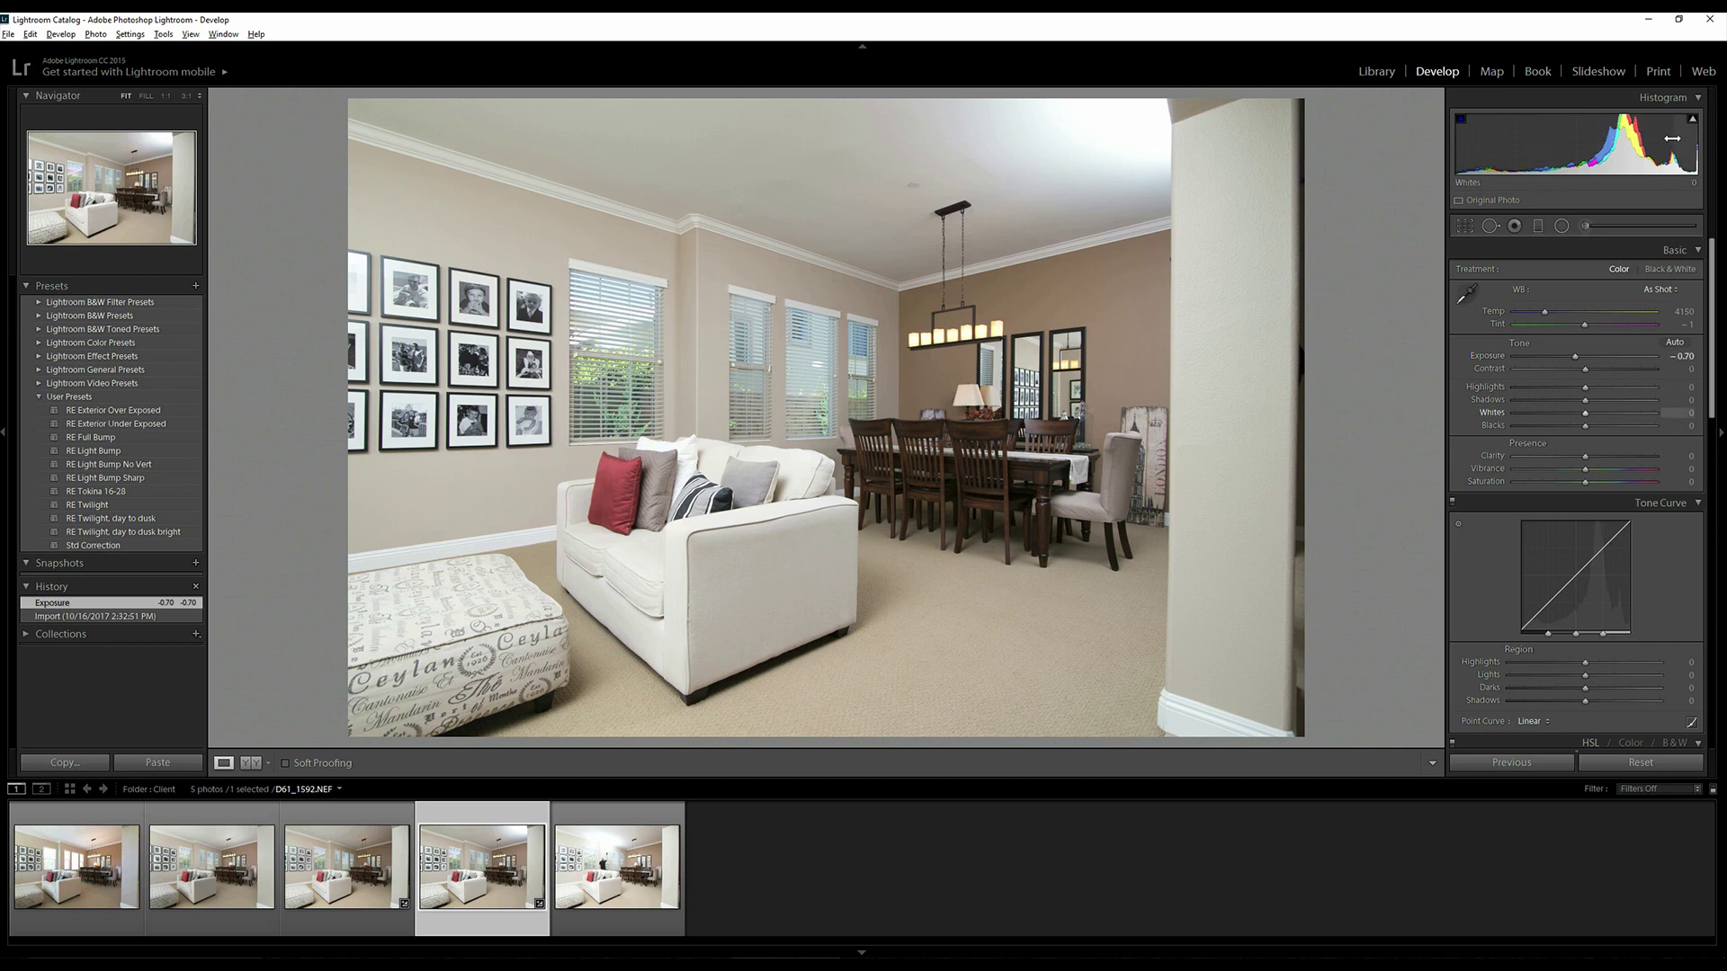
pyautogui.moveTo(1672, 138); pyautogui.dragTo(1589, 144)
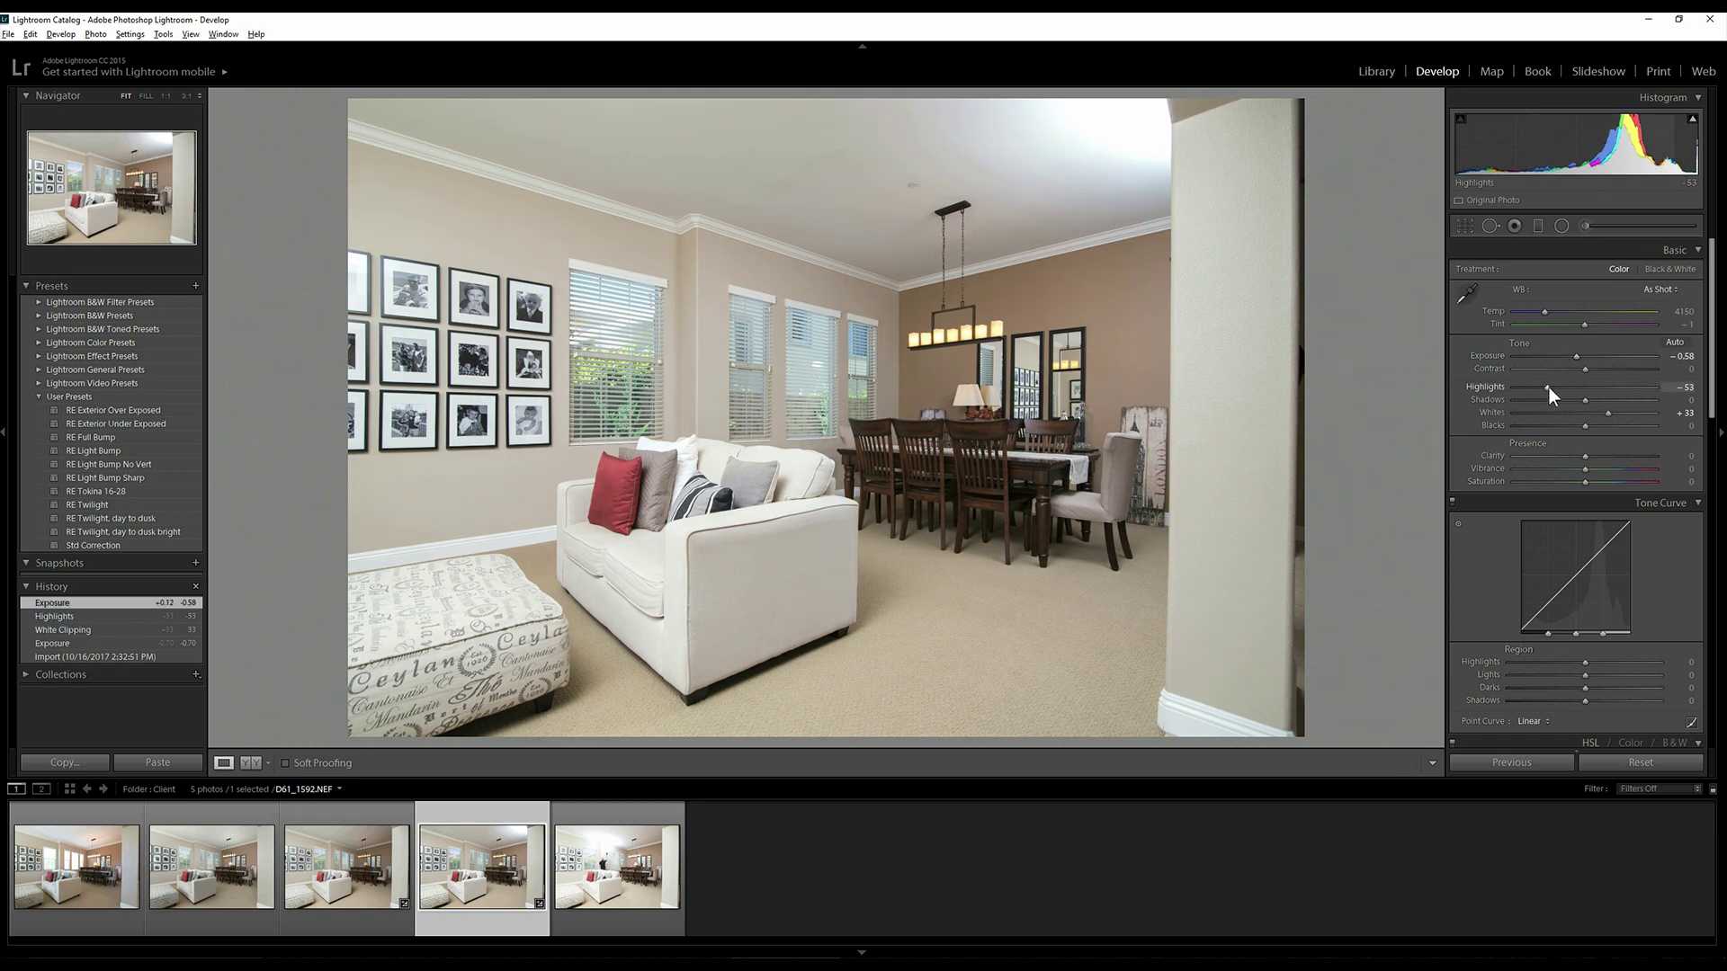
pyautogui.moveTo(1549, 386)
pyautogui.mouseDown()
pyautogui.moveTo(1531, 391)
pyautogui.moveTo(1558, 390)
pyautogui.mouseUp()
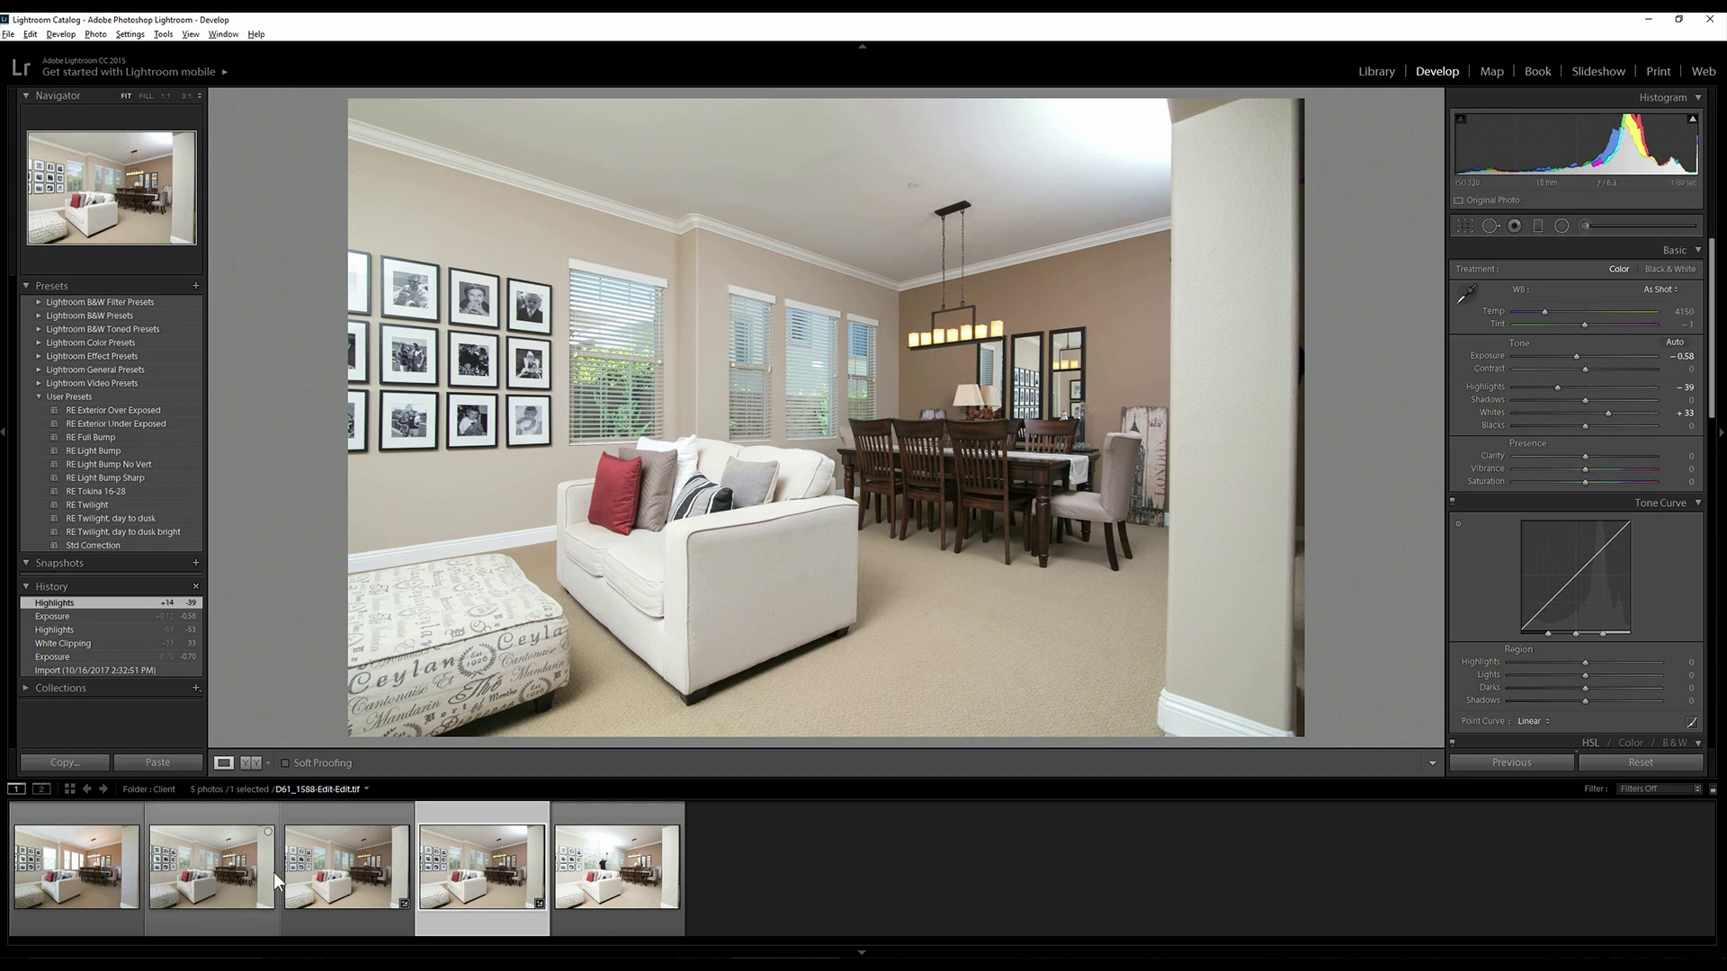
# Step: Load D61_1588-Edit-Edit.tif from the filmstrip into the Develop module for comparison
pyautogui.click(224, 872)
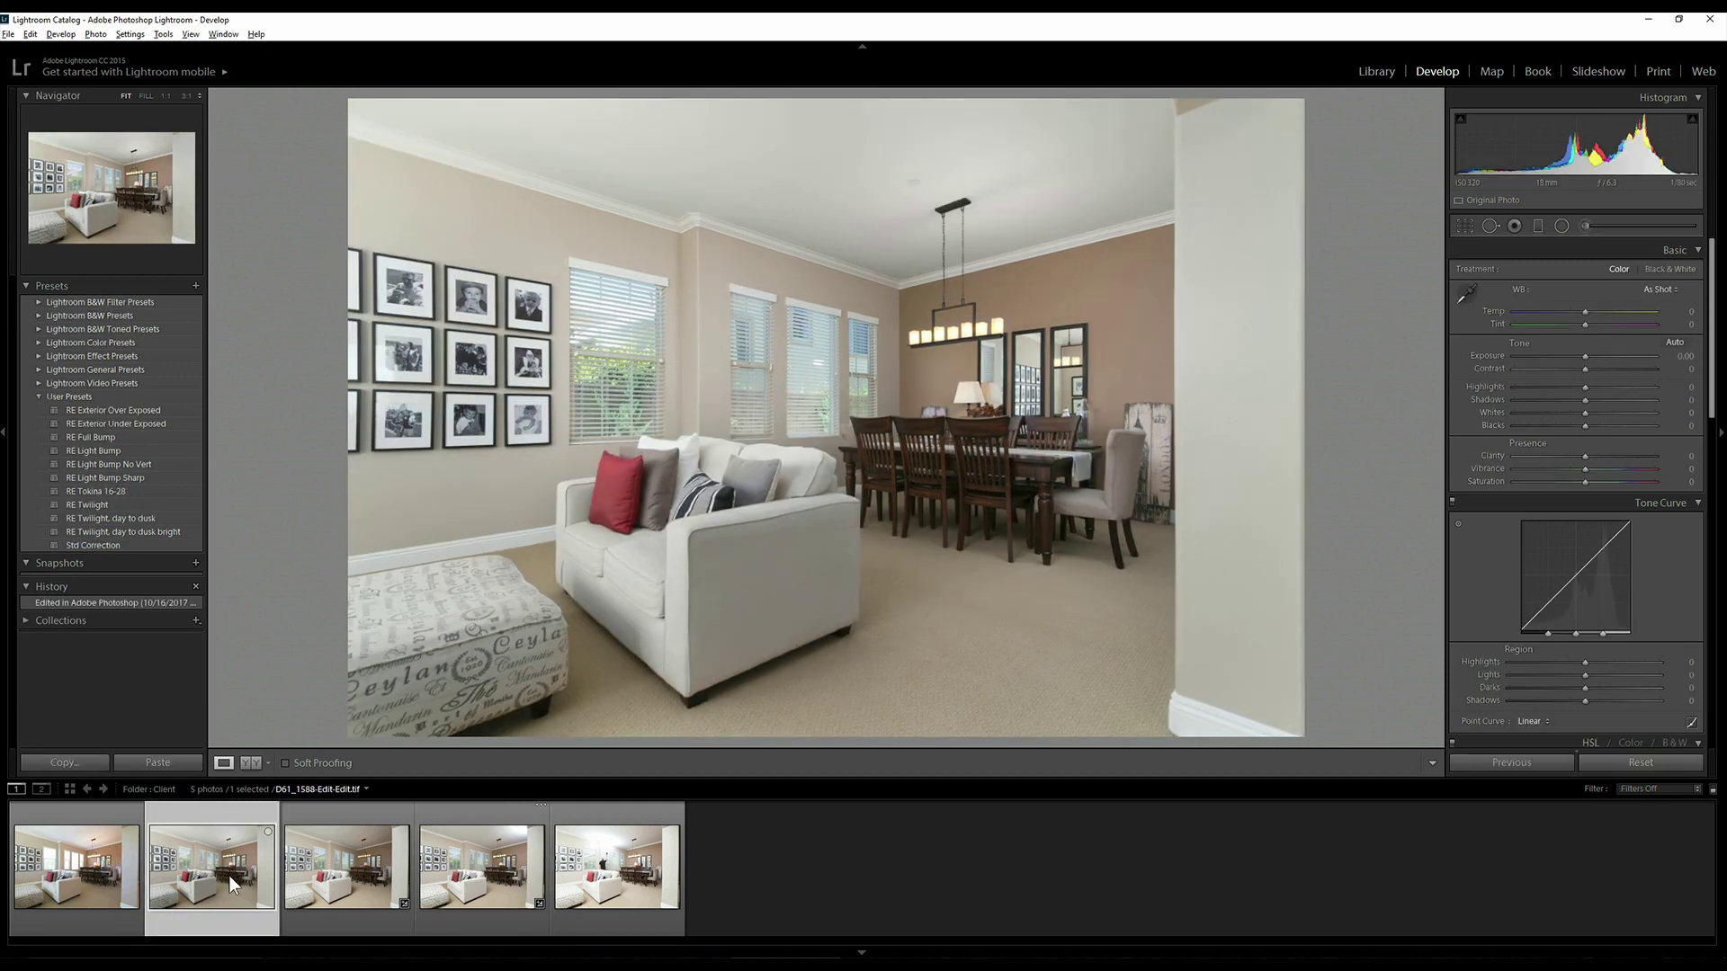